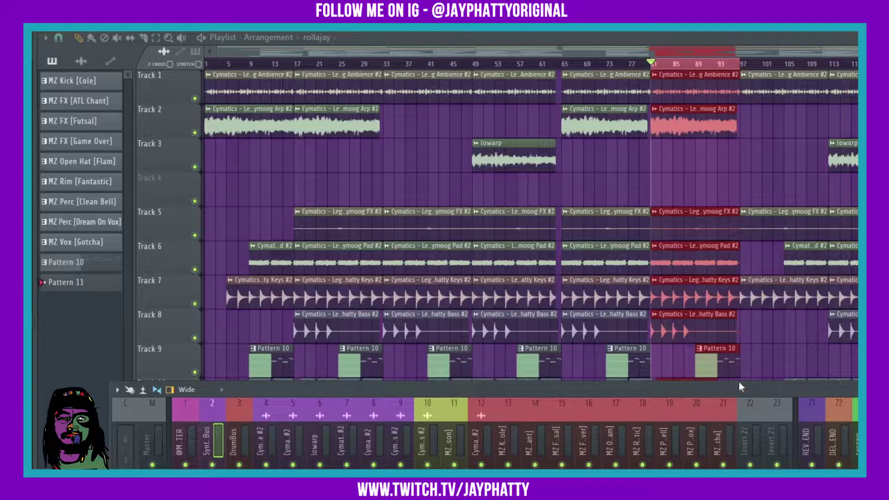
Play back the selected passage of the arrangement starting at bar 81
key(space)
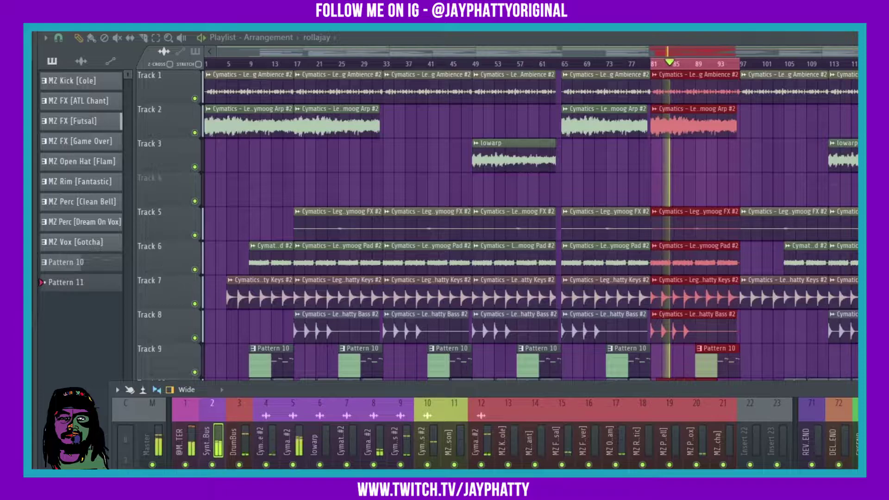
key(space)
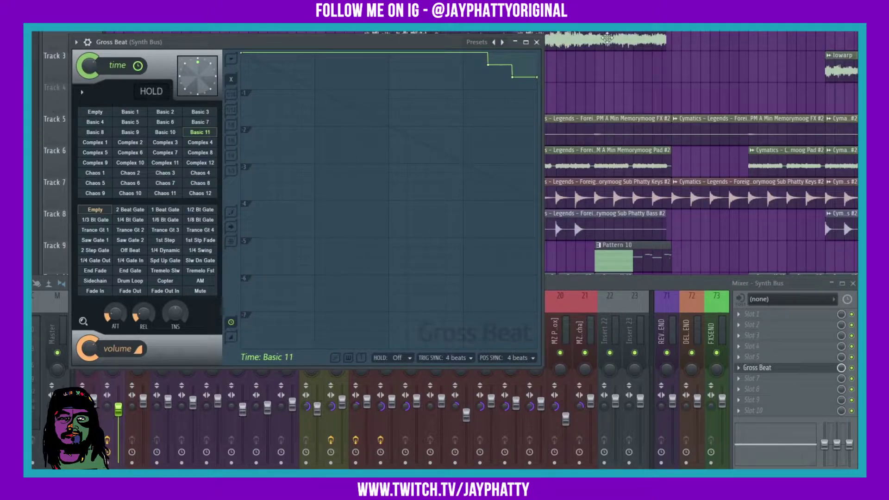
key(space)
Narrow the playlist time selection to the four bars starting at bar 81 and stop playback
key(F5)
drag(518, 32, 556, 33)
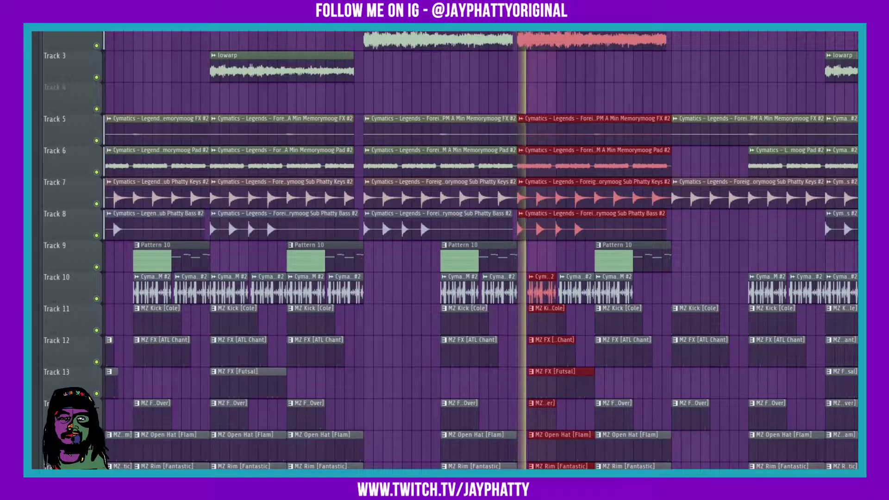
key(space)
Rename the Gross Beat effect on the Synth Bus mixer track to stut1
key(F9)
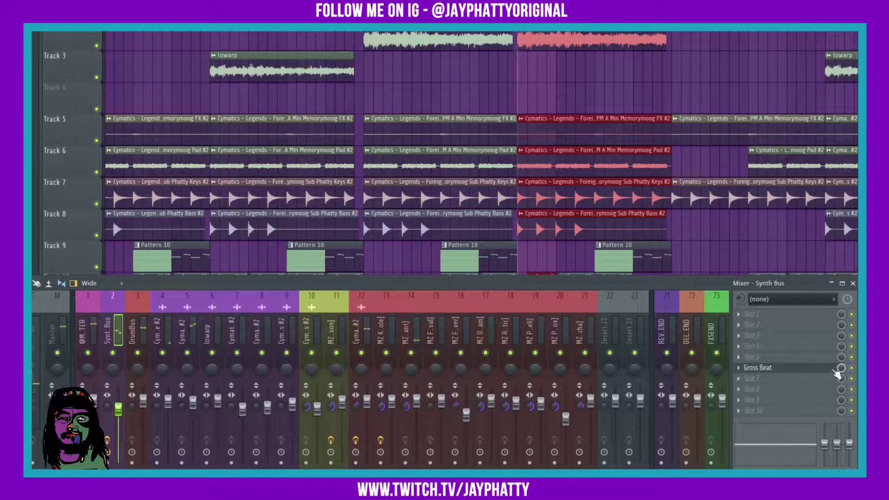
right_click(844, 368)
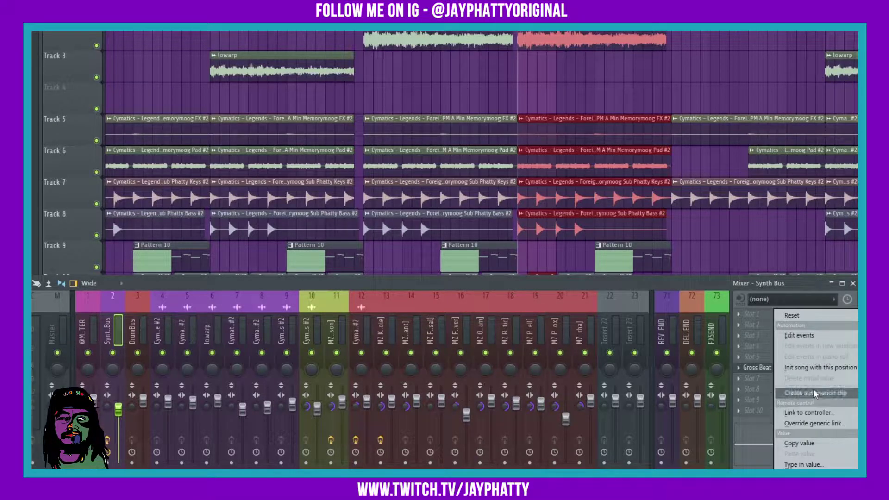
click(737, 370)
click(665, 291)
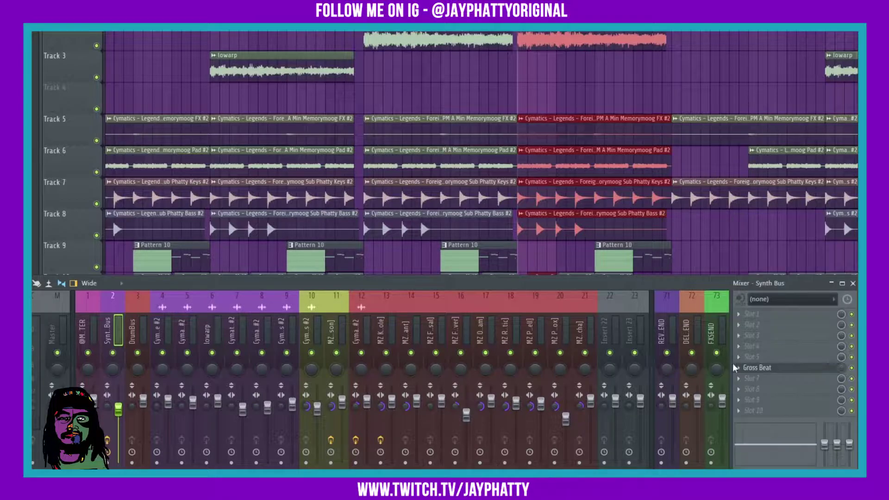
click(740, 377)
click(759, 440)
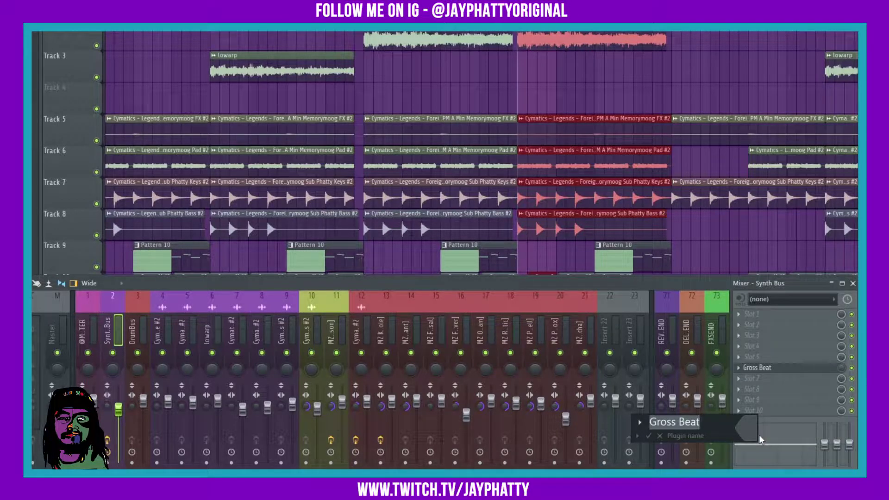
text(stu)
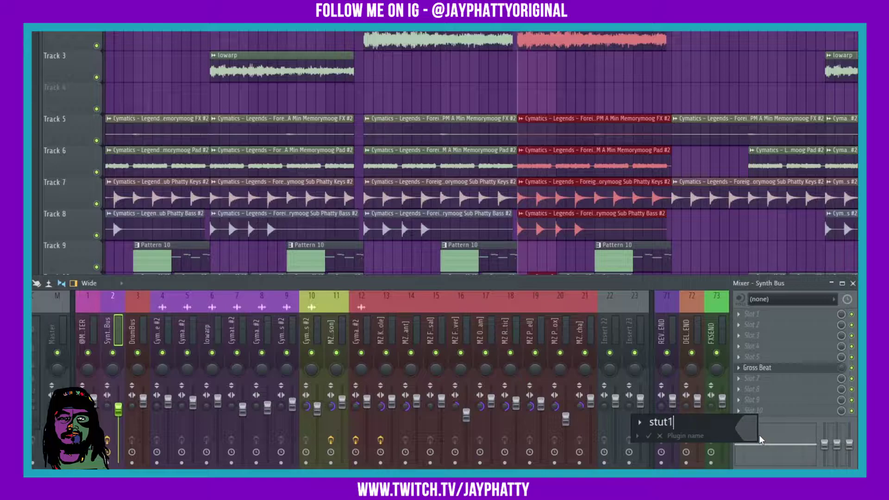
text(t1)
key(Return)
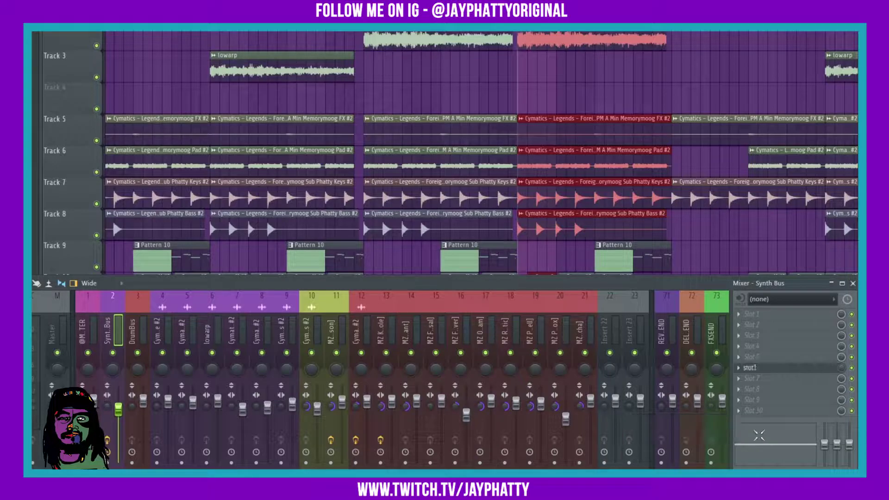
Create an automation clip for stut1's mix level over the selected bars and raise its curve to maximum across the clip
right_click(842, 372)
click(800, 394)
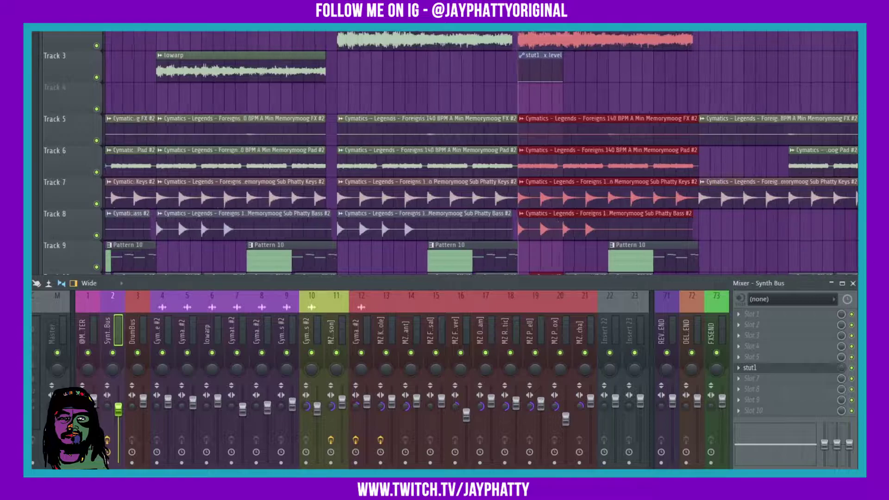
key(F9)
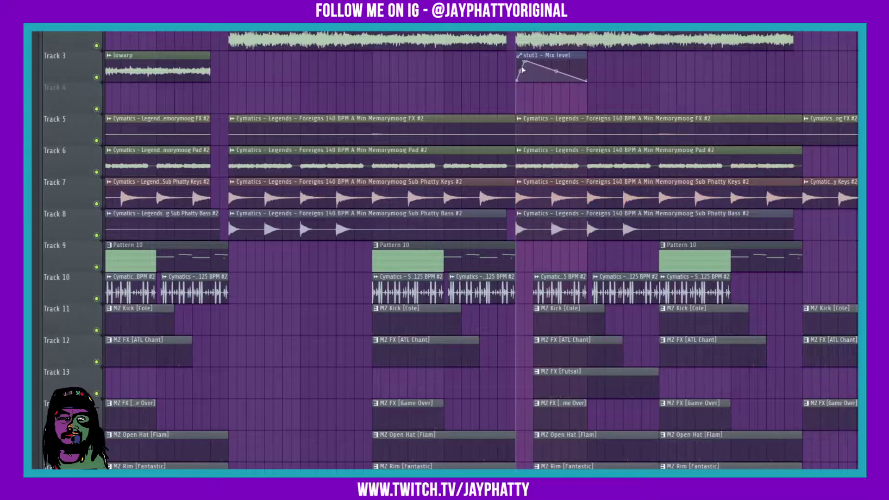
drag(585, 78, 581, 39)
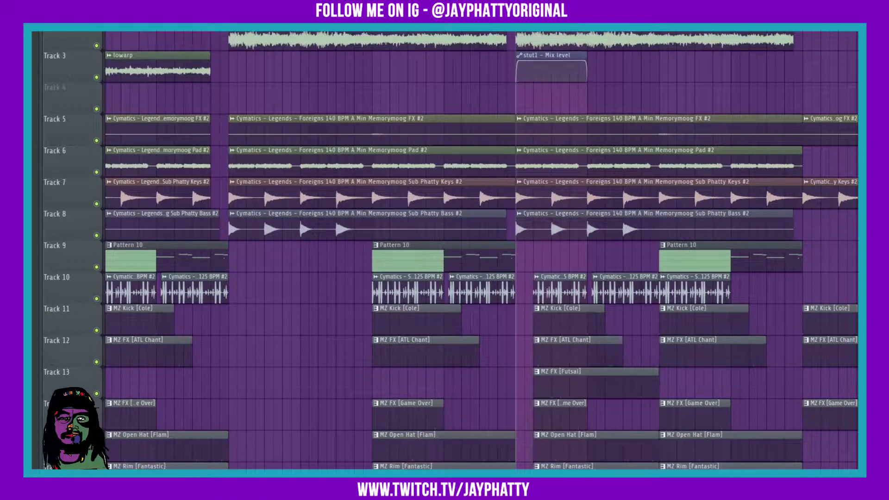
Shift the time selection to the following four bars and add a second Gross Beat below stut1 on the Synth Bus
key(ctrl+Right)
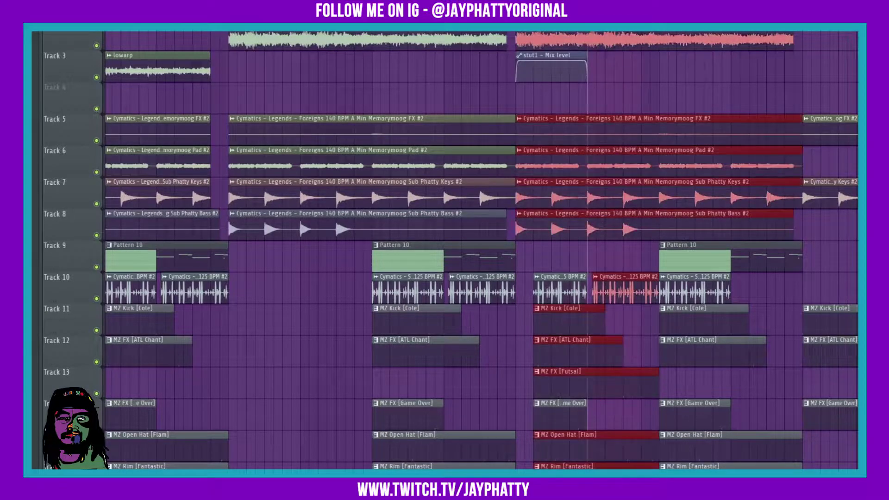
key(F9)
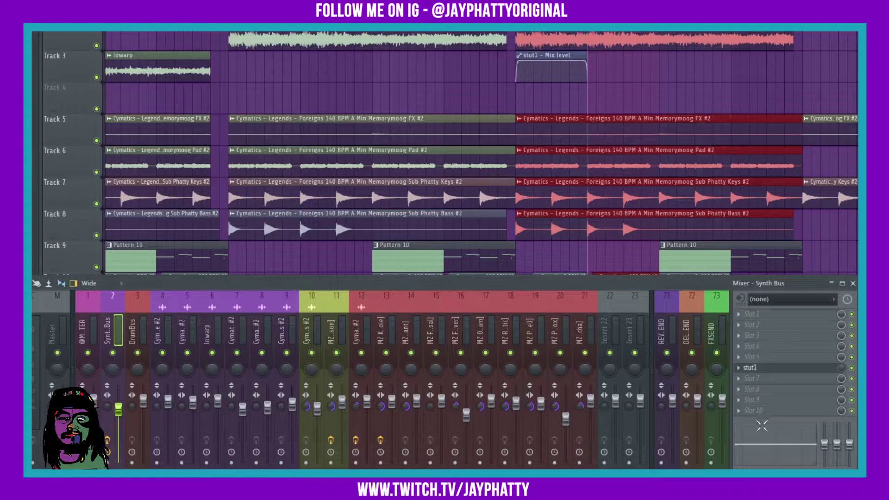
click(760, 384)
click(298, 216)
click(471, 69)
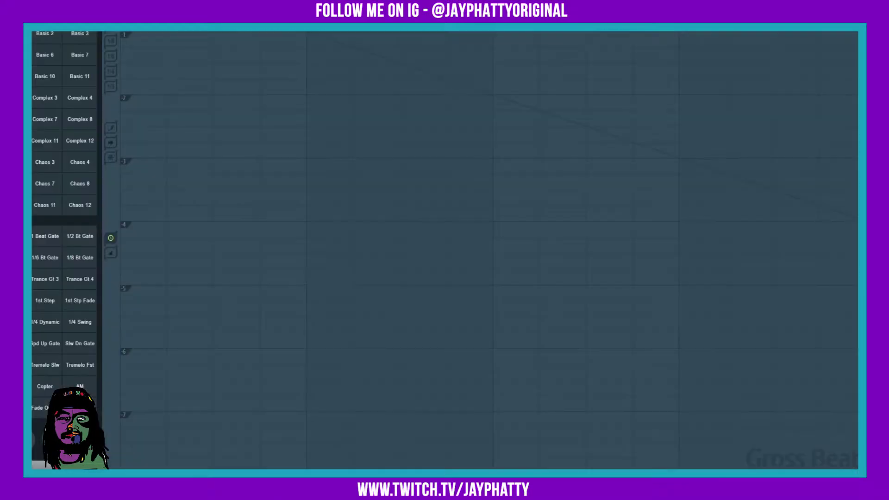
key(Escape)
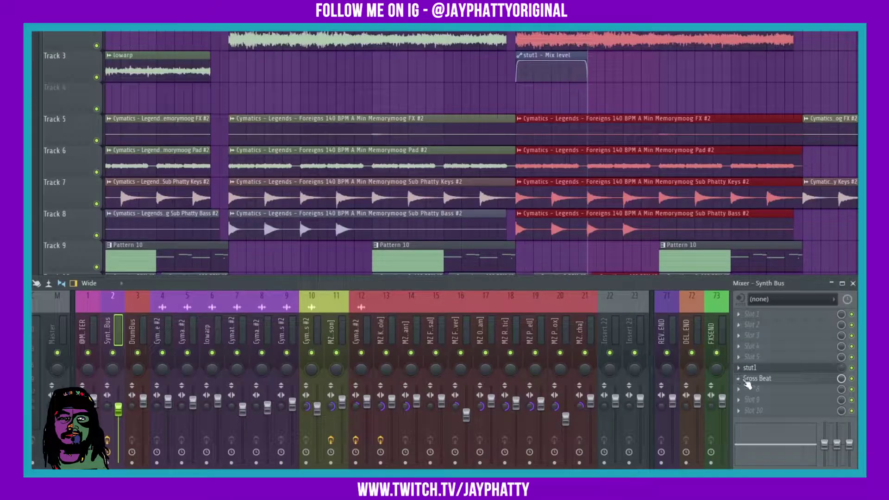
Delete the second Gross Beat from the Synth Bus effect slots
right_click(753, 379)
click(755, 234)
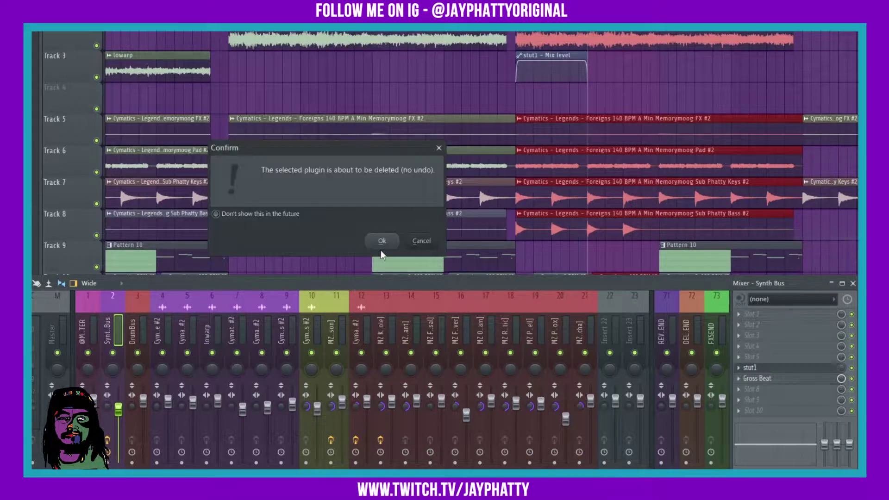
click(382, 241)
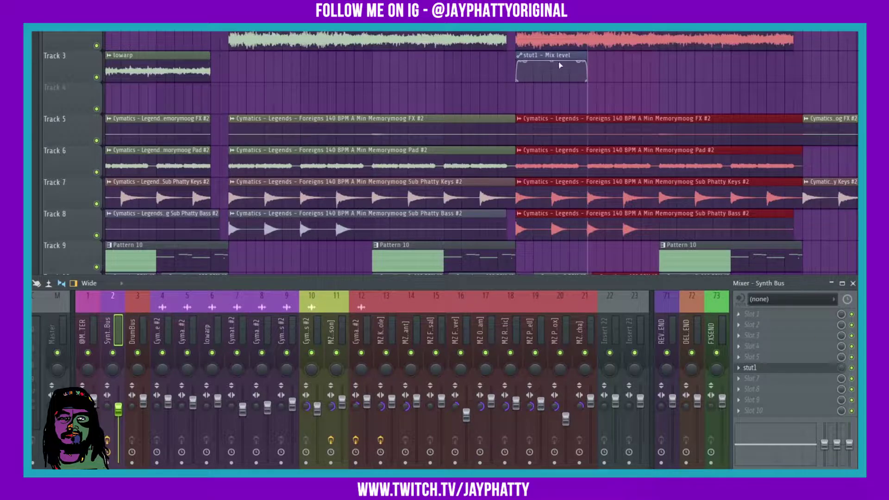
Delete the stut1 - Mix level automation clip from the project
click(543, 57)
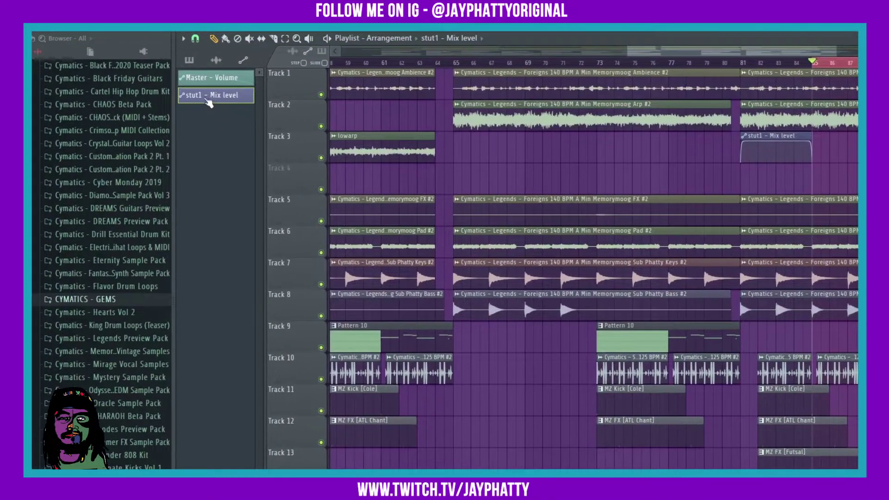
right_click(147, 75)
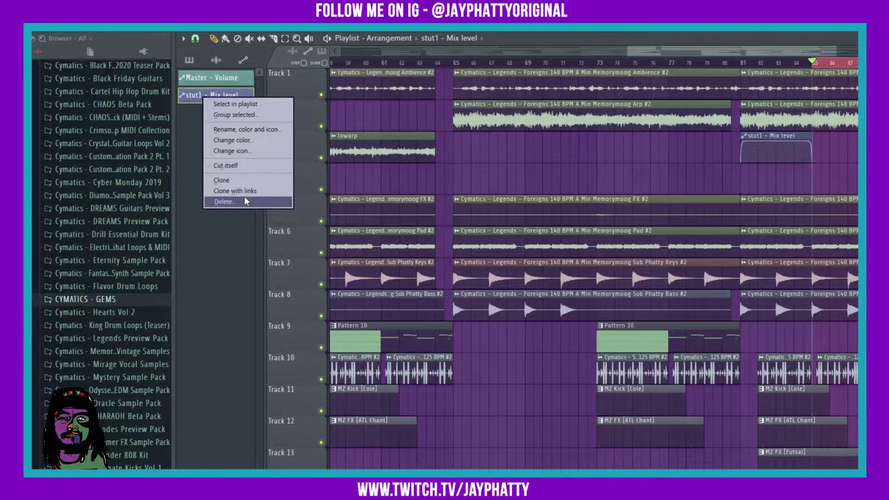
click(170, 182)
click(609, 322)
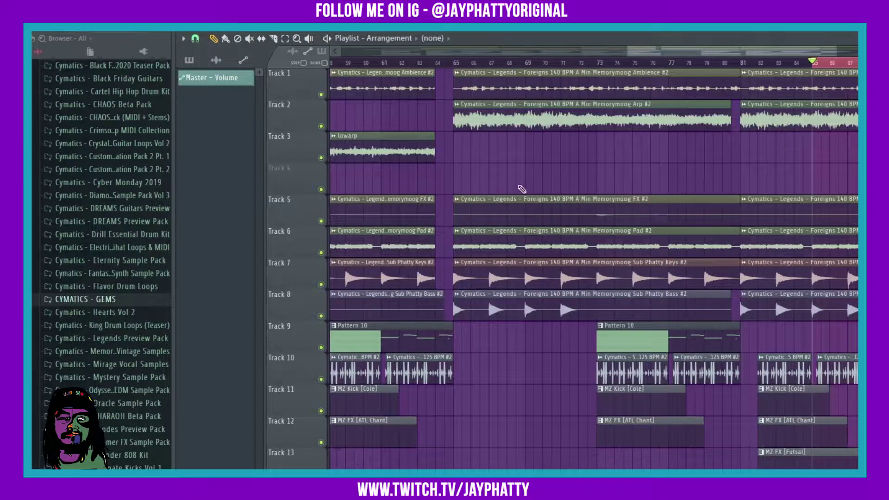
Remove stut1 - Mix level from the current project's initialized controls
scroll(143, 202, up, 15)
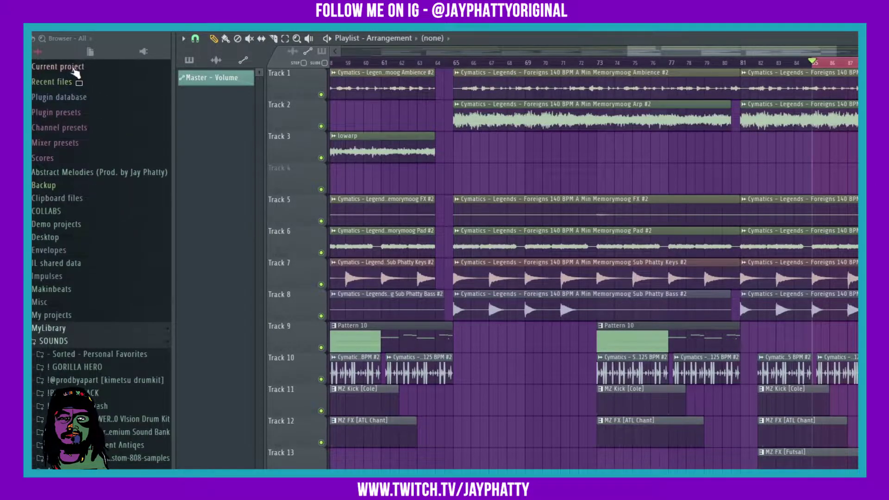
click(74, 70)
click(69, 145)
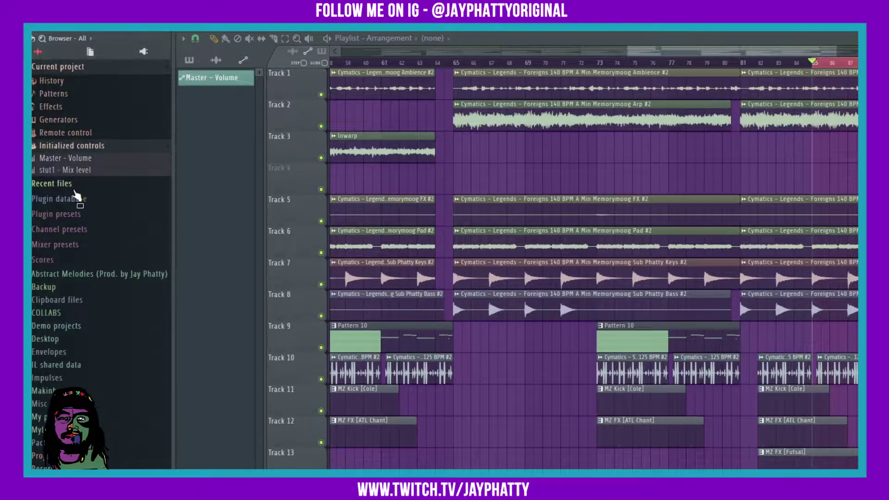
right_click(58, 172)
click(82, 171)
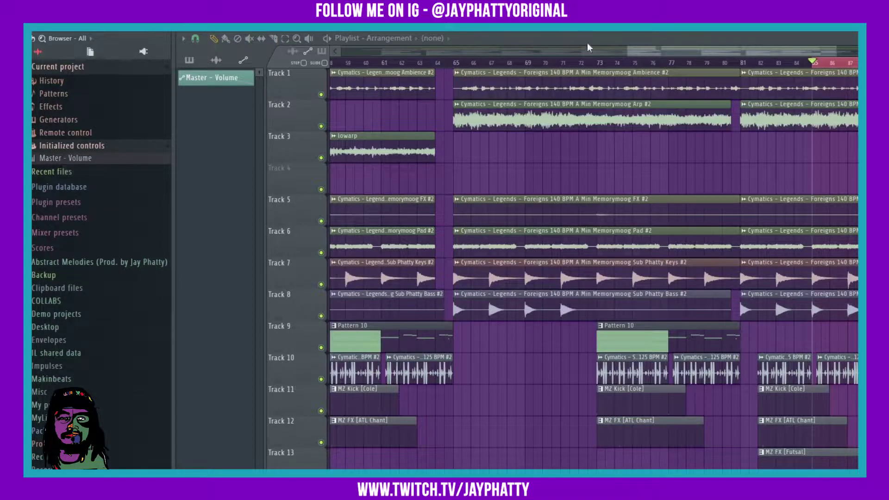
Reset the mix level of the stut1 effect on the Synth Bus to its default
key(F9)
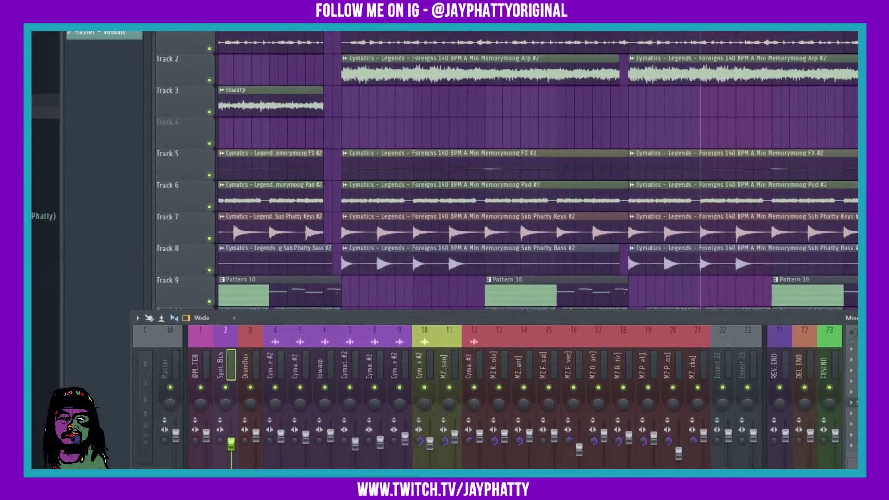
right_click(854, 380)
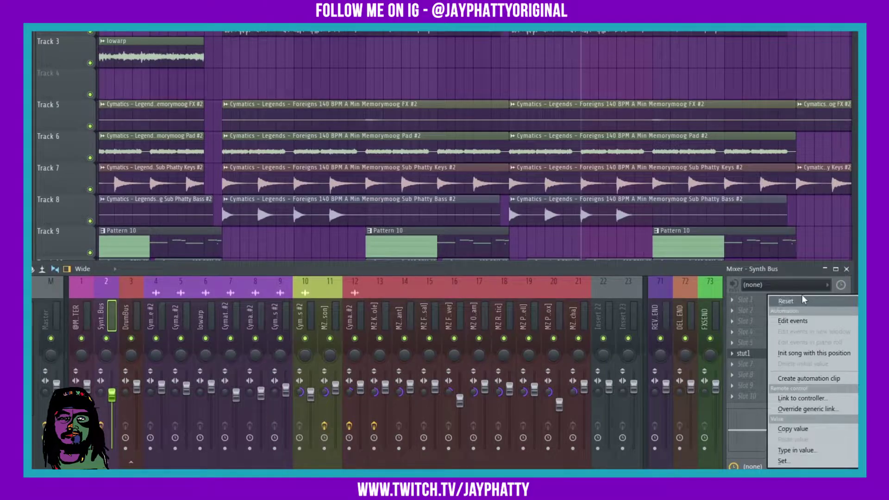
click(851, 327)
Select the time range from bar 81 to bar 97 in the playlist
scroll(560, 112, down, 4)
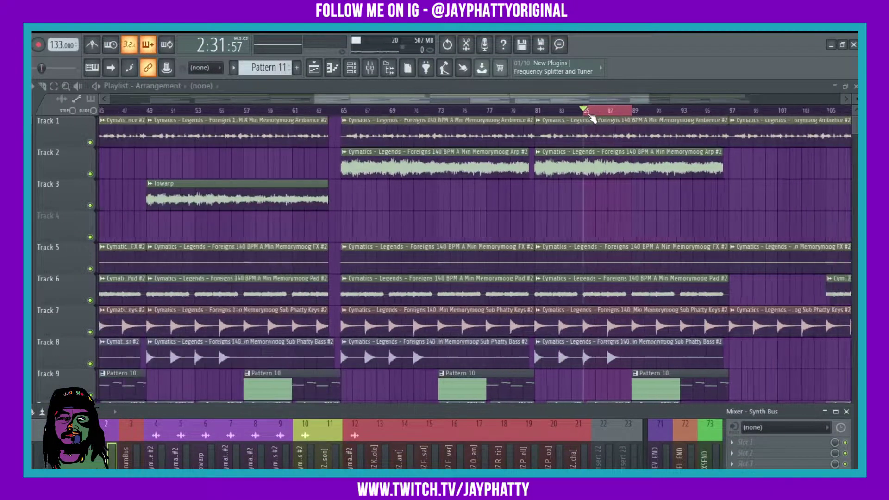
key(F9)
drag(561, 111, 669, 112)
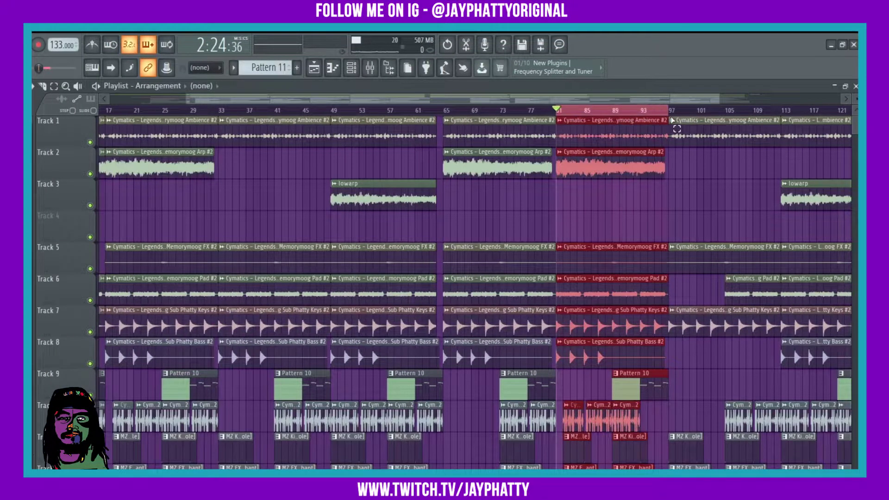
Load Gross Beat on the Synth Bus and arm recording for notes and automation
click(370, 68)
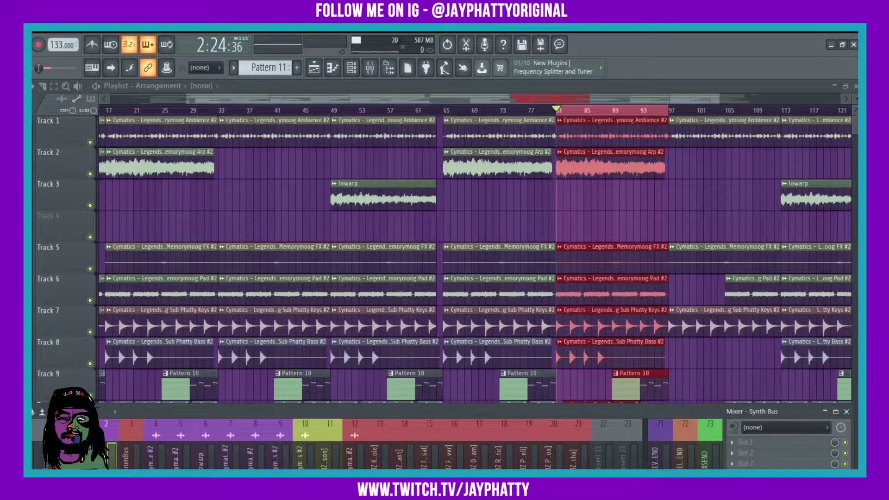
click(733, 464)
click(653, 62)
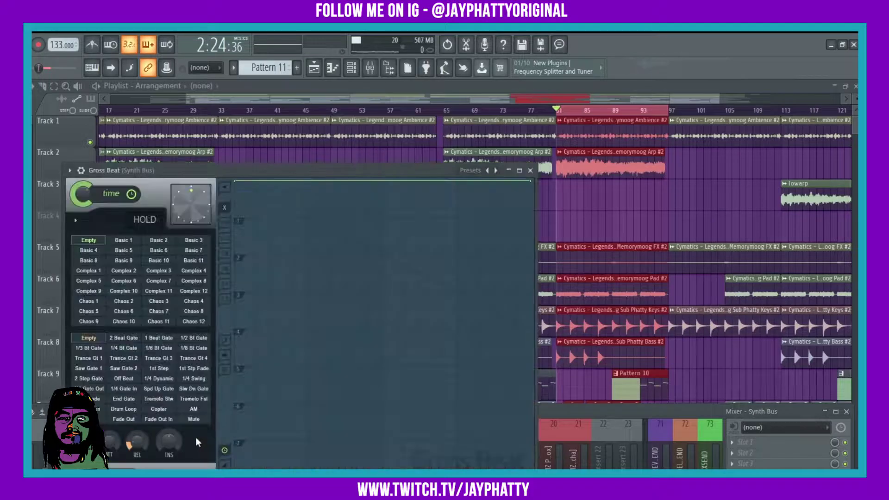
click(39, 45)
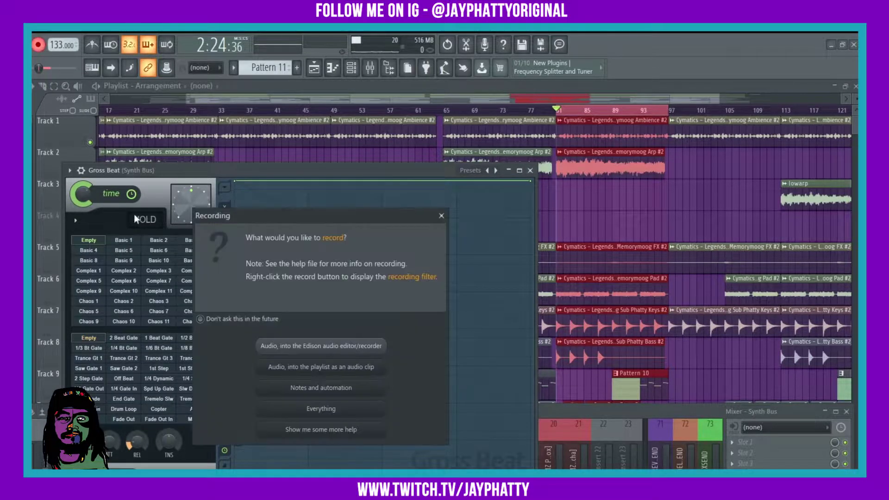
click(282, 391)
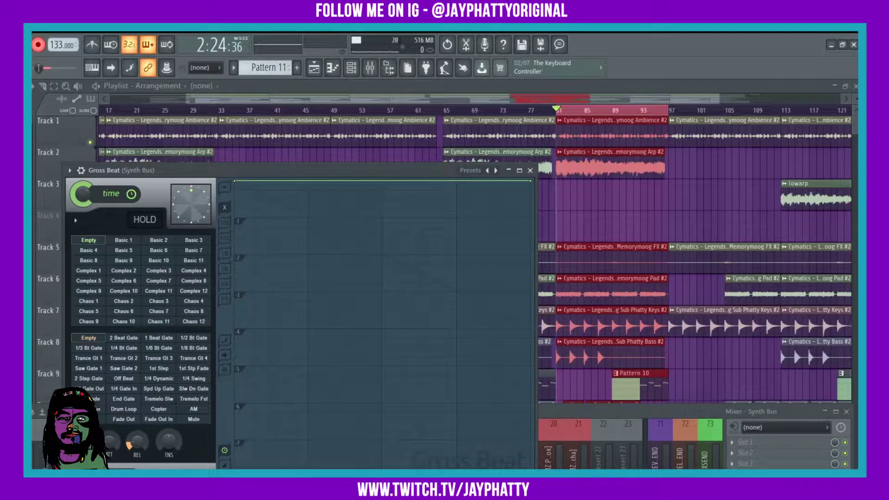
Preview the Basic 6, Basic 11, Basic 8 and Basic 7 time slots in Gross Beat, finishing on Basic 11
click(149, 254)
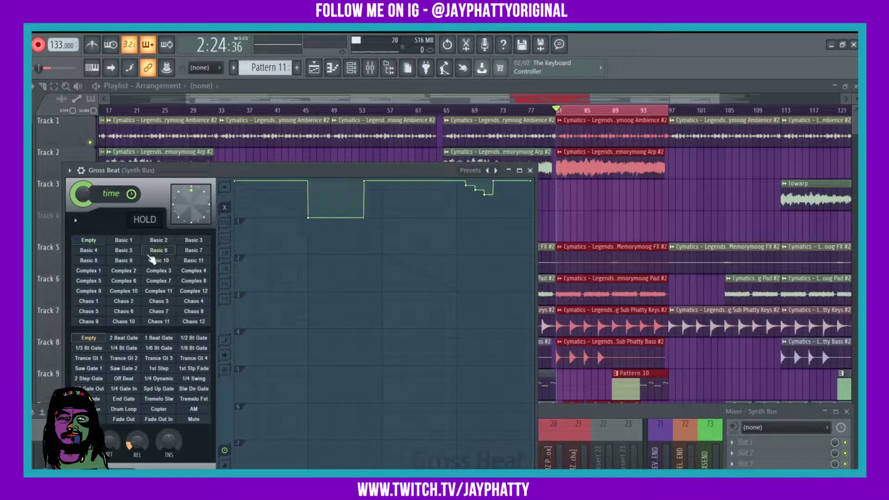
click(158, 243)
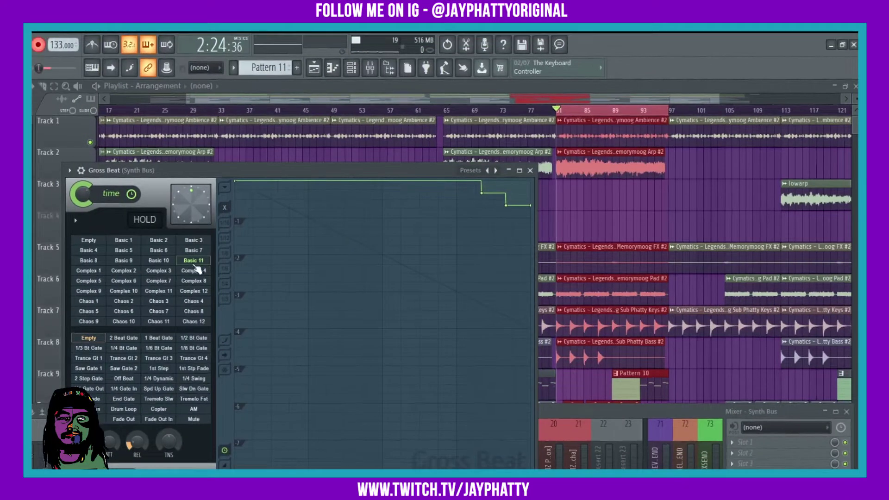
click(92, 261)
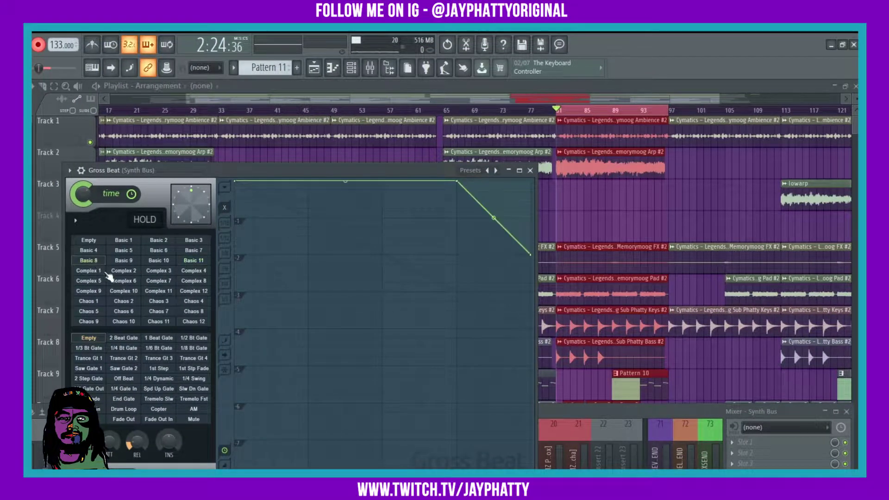
click(194, 260)
click(190, 252)
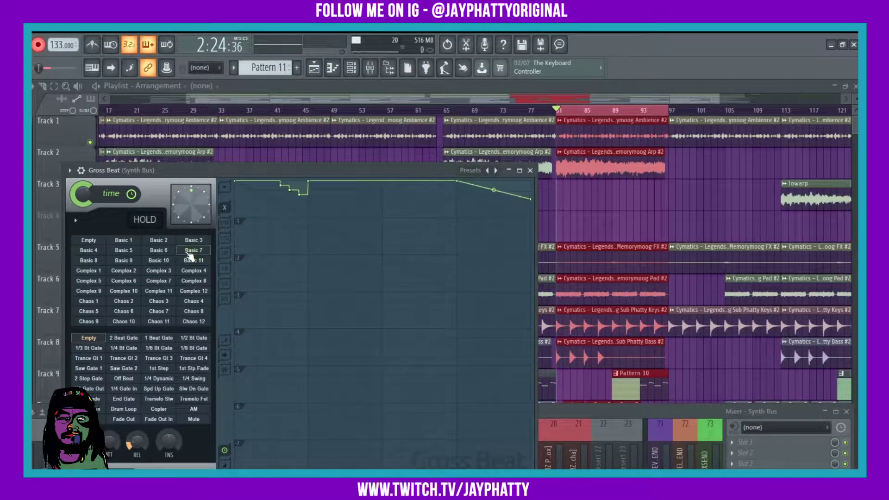
click(195, 260)
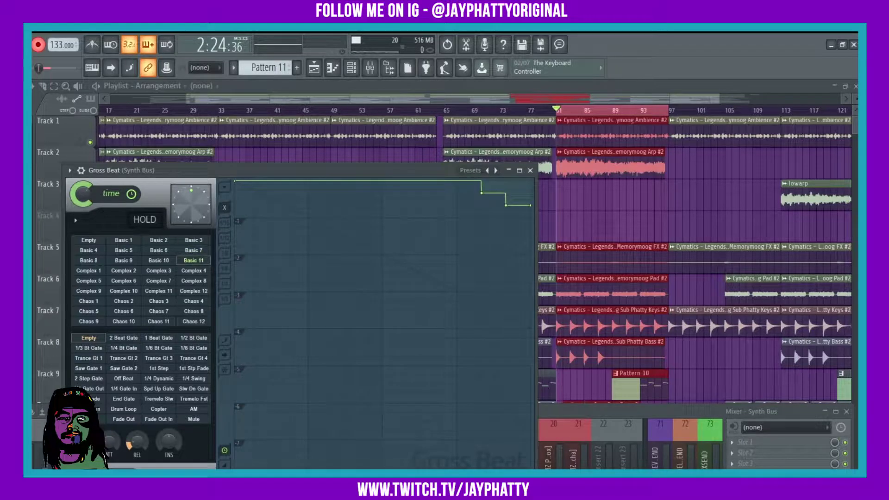
Record notes and automation from bar 81 while switching Gross Beat's time slot among Basic 8, Basic 11, Basic 7 and finally Basic 10
click(38, 44)
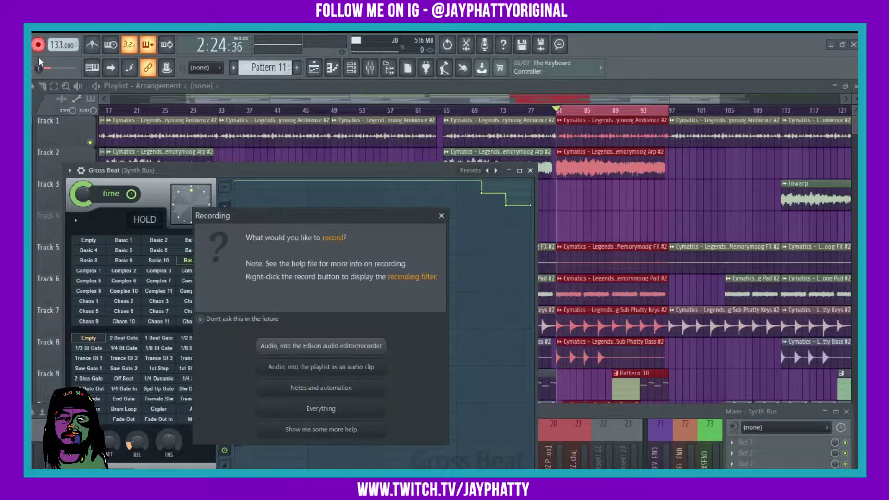
click(307, 388)
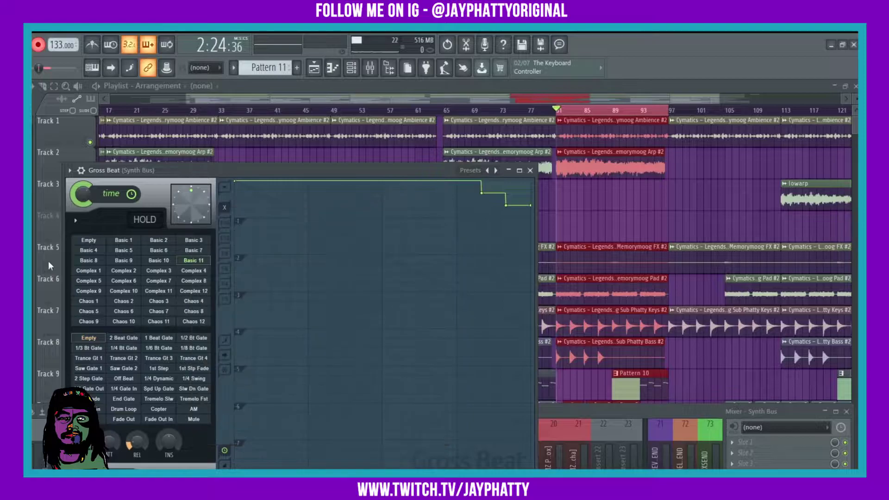
key(space)
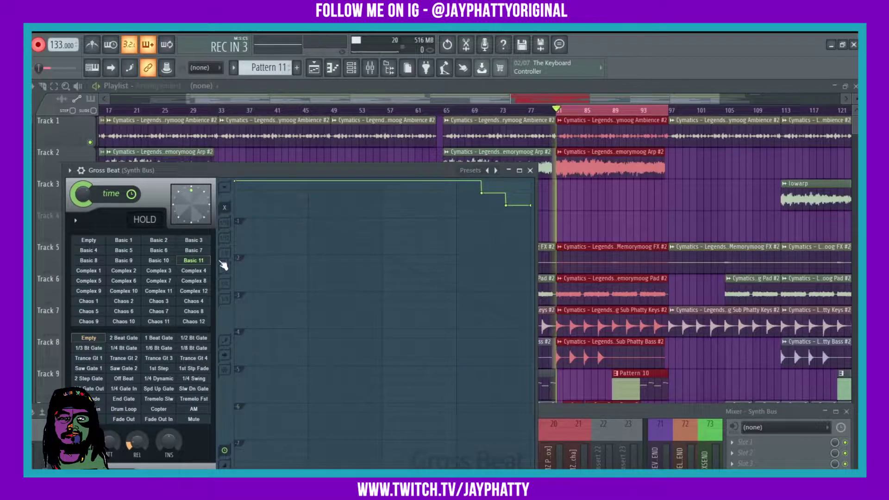
click(95, 262)
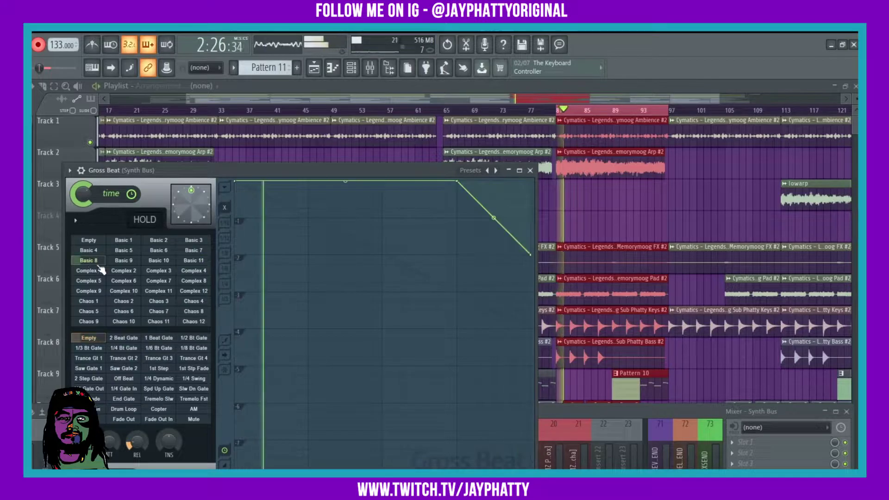
click(194, 260)
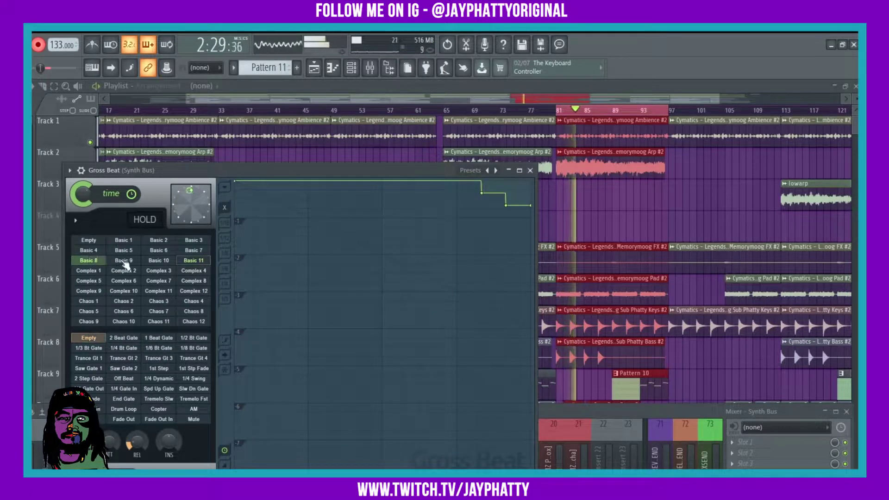
click(195, 251)
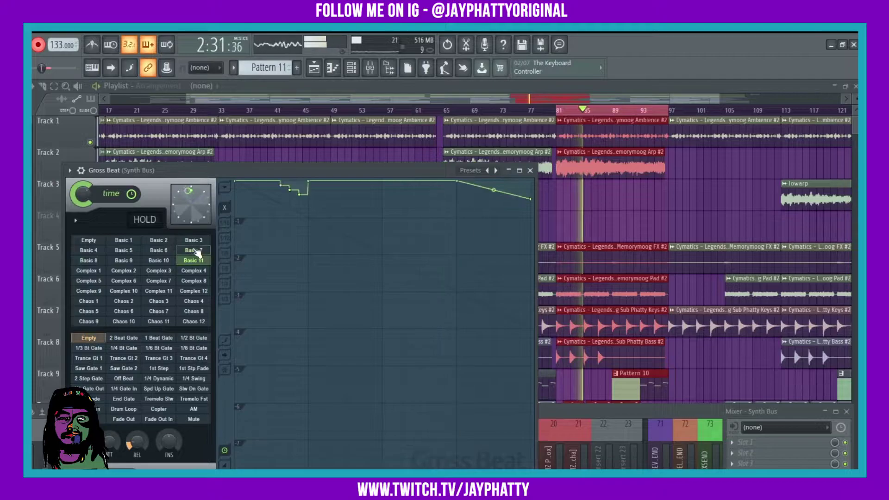
click(193, 260)
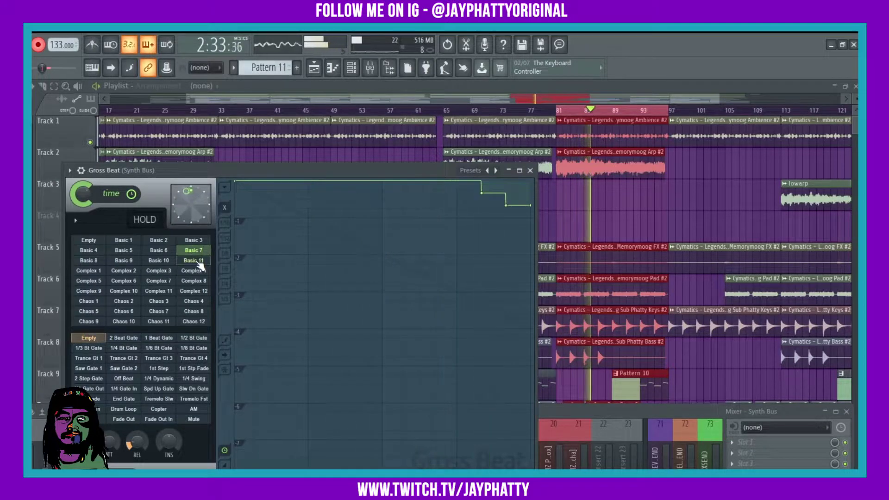
click(88, 260)
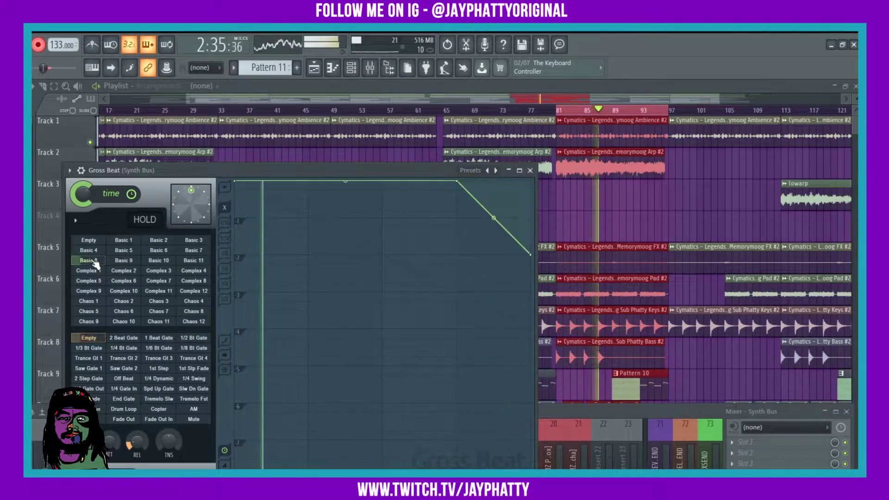
click(194, 251)
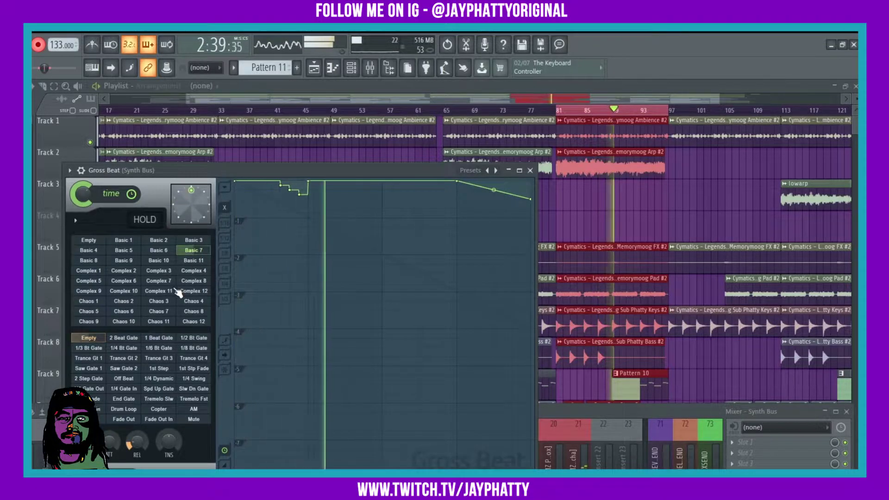
click(200, 263)
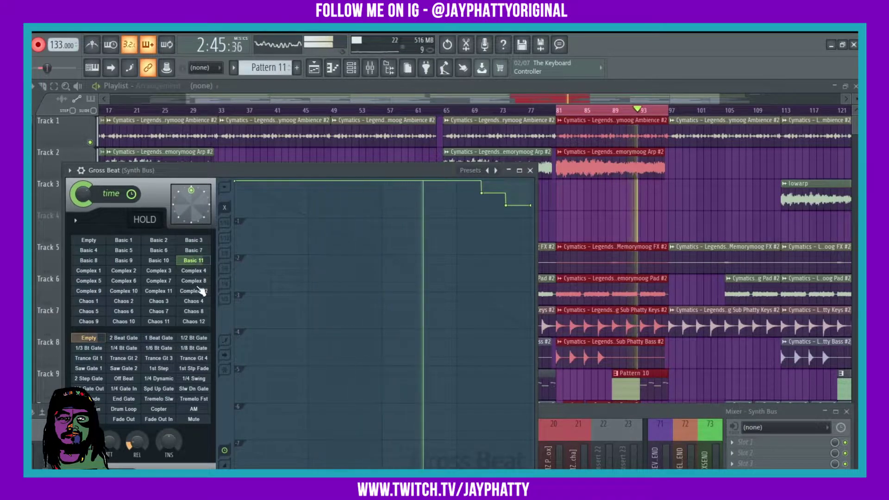
click(163, 263)
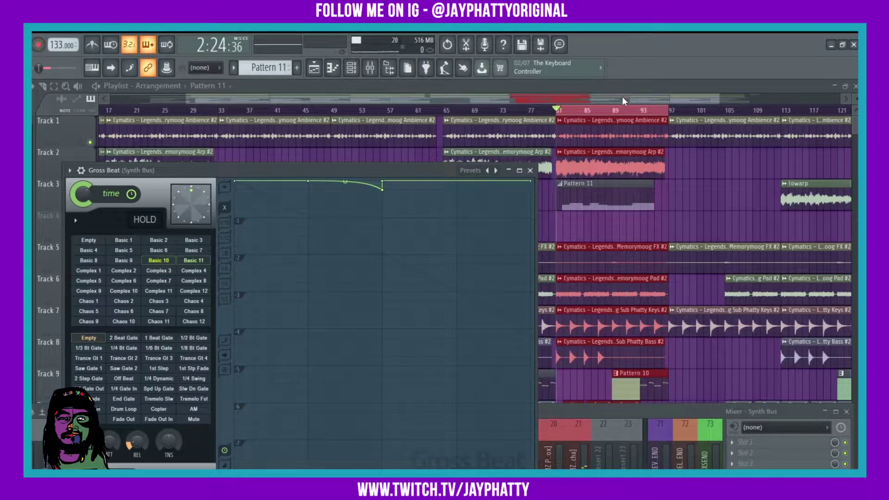
Close the plugin and mixer windows and extend the recorded Pattern 11 clip on Track 3 to bar 97
key(F12)
mouse_move(654, 192)
mouse_down()
mouse_move(668, 192)
mouse_move(602, 193)
mouse_move(669, 191)
mouse_up()
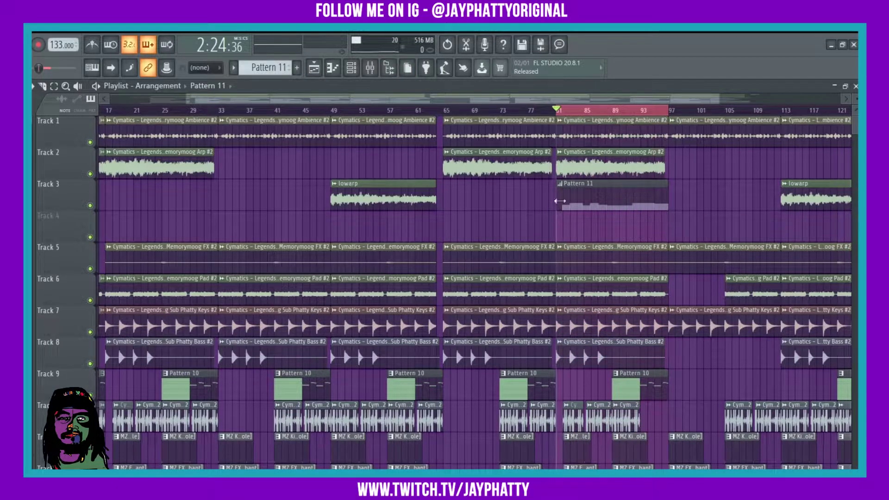
scroll(588, 111, up, 3)
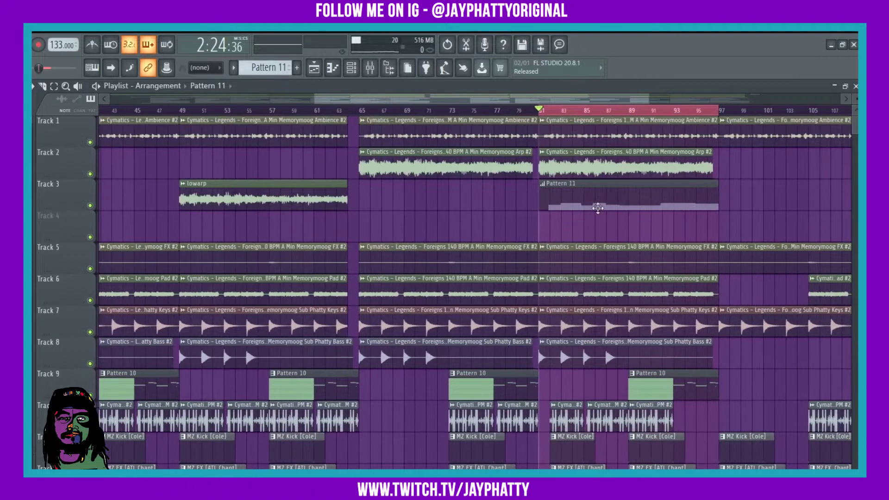
scroll(259, 64, down, 1)
Open Pattern 11's Gross Beat time slot events and draw a level across bar 1 and a lower one across bar 2
double_click(585, 188)
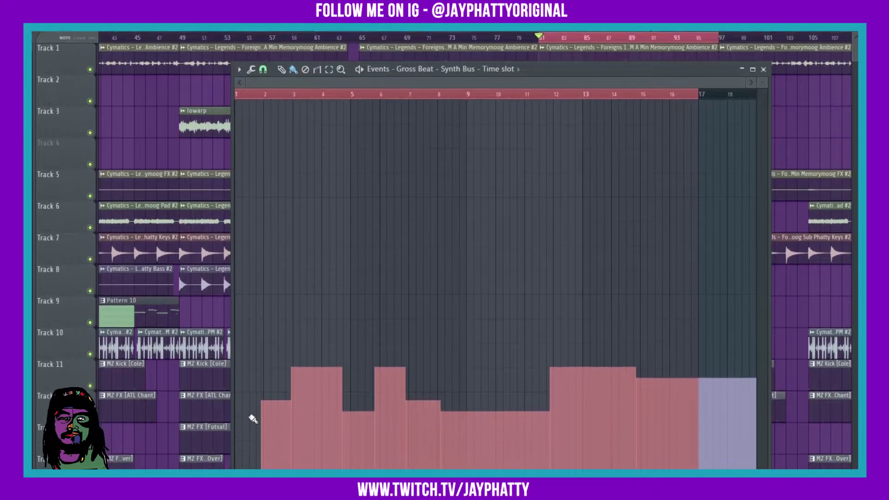
key(p)
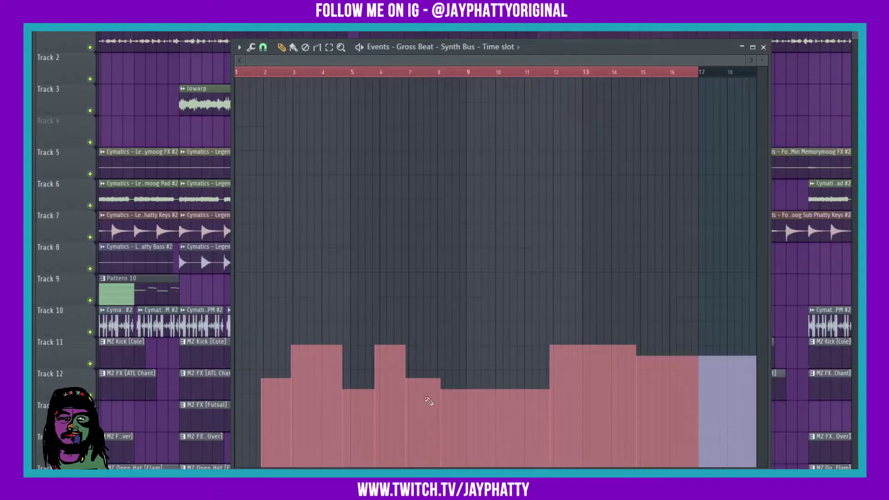
mouse_move(261, 405)
mouse_down()
mouse_move(234, 403)
mouse_move(252, 402)
mouse_up()
key(ctrl+z)
key(ctrl+z)
mouse_move(242, 452)
mouse_down()
mouse_move(231, 424)
mouse_move(240, 406)
mouse_move(230, 389)
mouse_move(246, 372)
mouse_move(228, 358)
mouse_move(263, 365)
mouse_move(273, 386)
mouse_move(267, 403)
mouse_up()
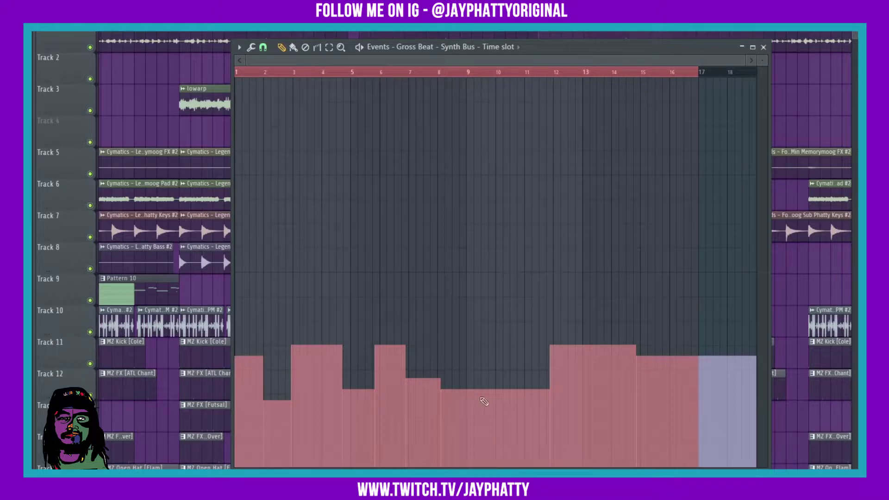
Clear the time slot events from bar 17 onward and close the event editor
scroll(740, 74, up, 4)
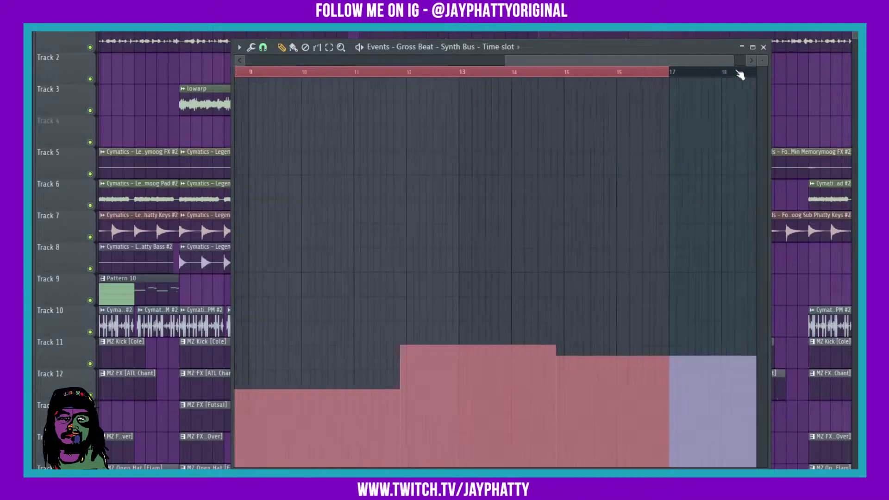
drag(623, 393, 615, 466)
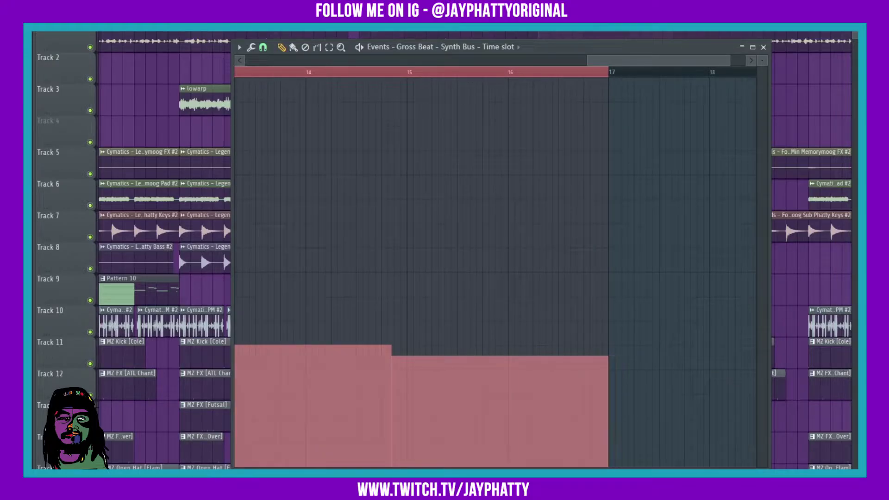
scroll(590, 76, down, 4)
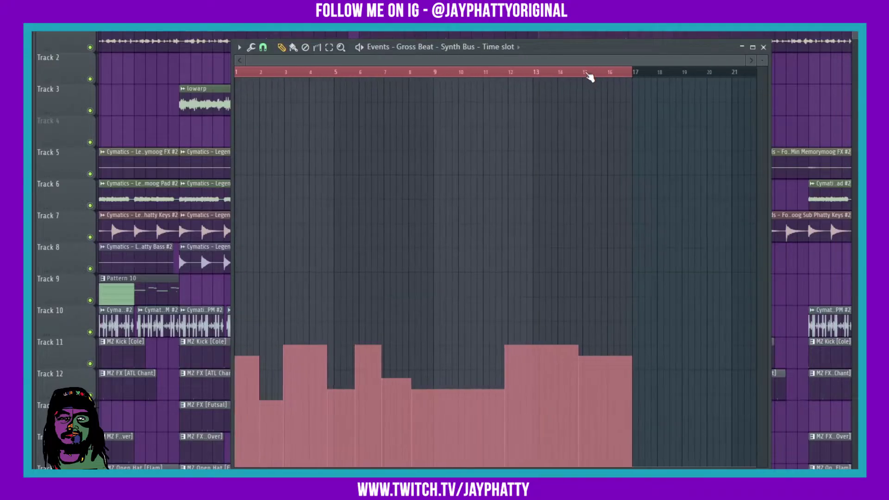
key(Escape)
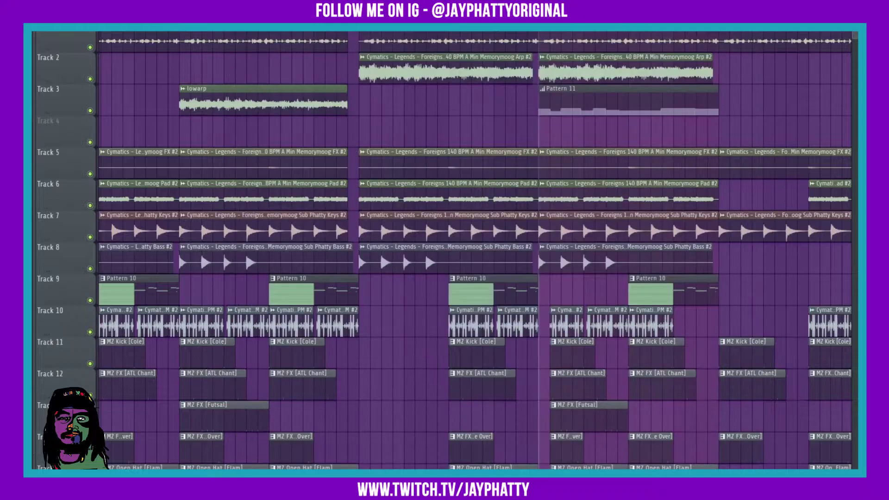
Create an automation clip for Gross Beat's mix level on the Synth Bus and hide the mixer
key(F9)
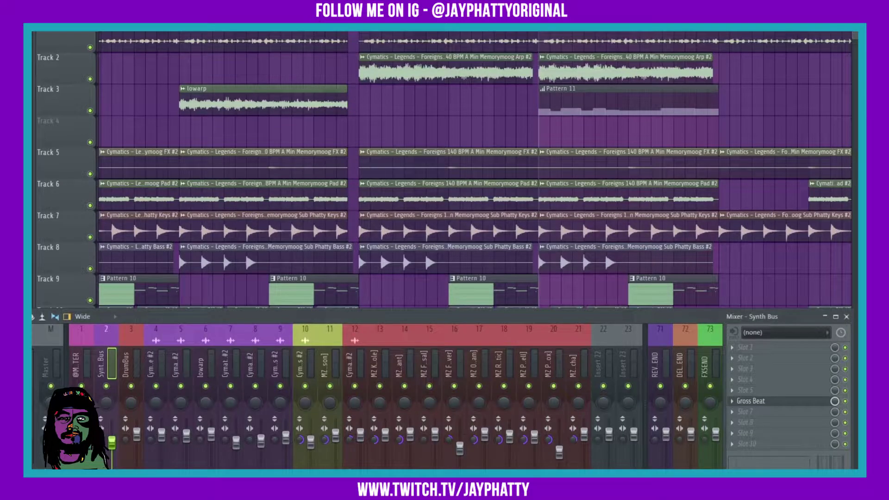
right_click(837, 404)
click(808, 426)
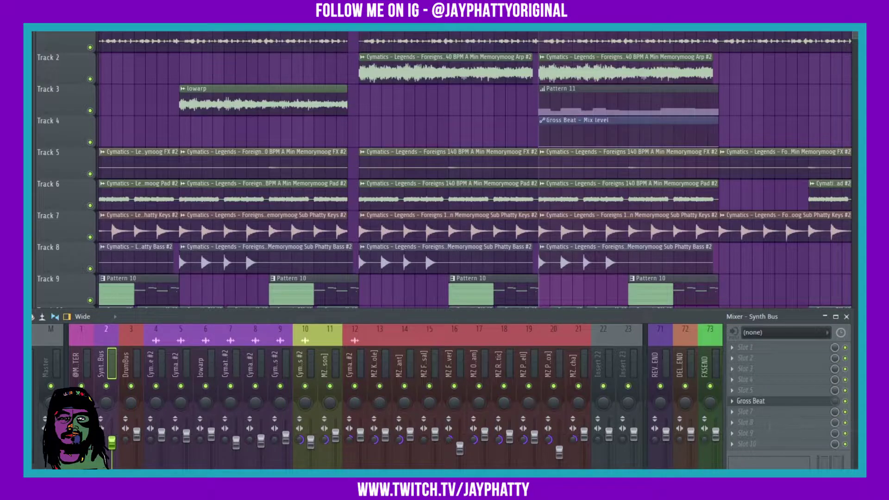
key(F9)
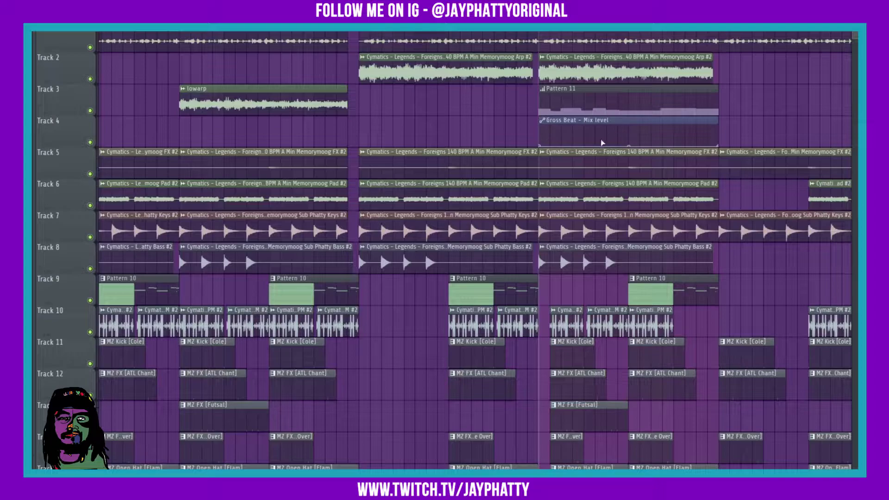
Shape the Gross Beat mix level clip to rise at its start, stay high and fall back at its end
drag(556, 134, 545, 127)
drag(721, 144, 717, 126)
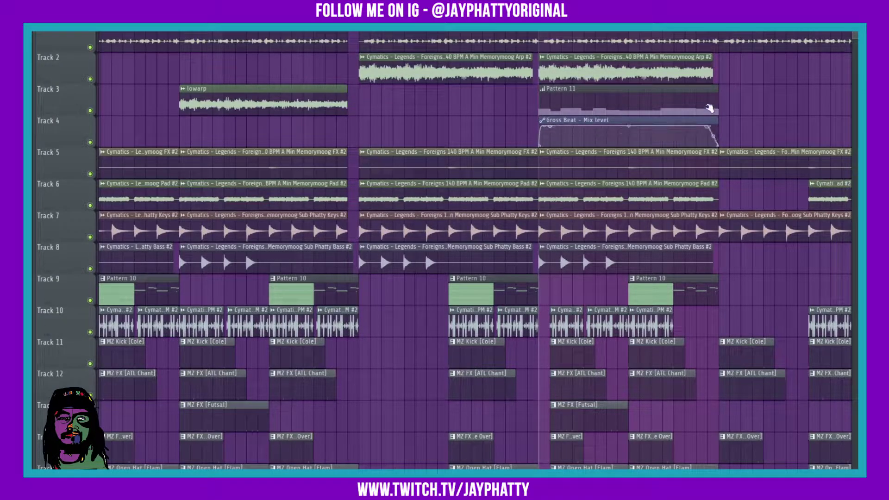
Delete the Gross Beat mix level automation clip and the Pattern 11 clip from the playlist
click(494, 32)
scroll(492, 32, down, 3)
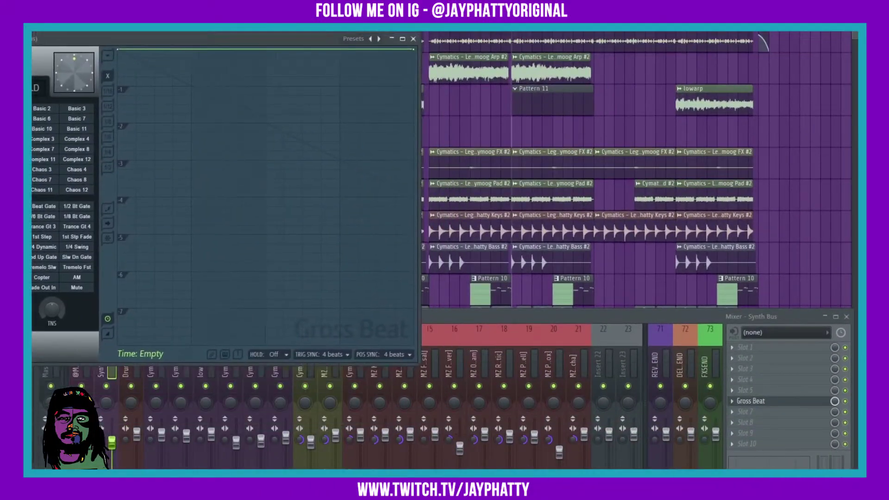
drag(210, 45, 525, 270)
key(F5)
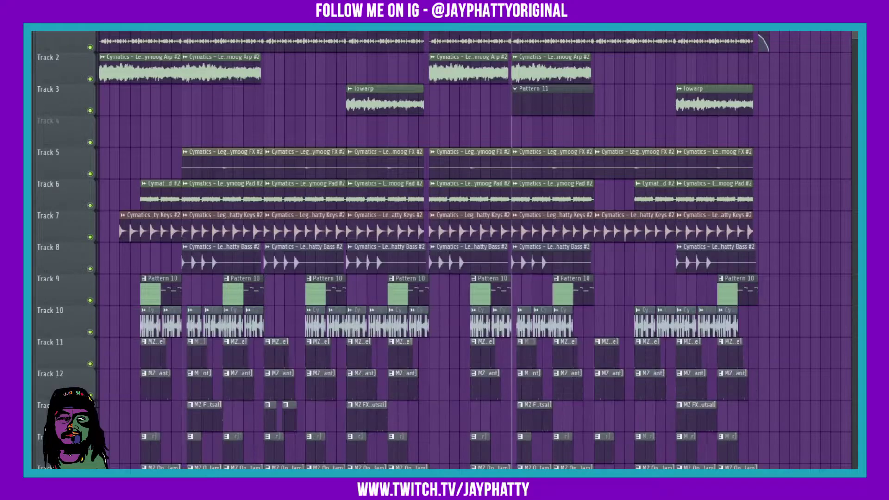
right_click(541, 105)
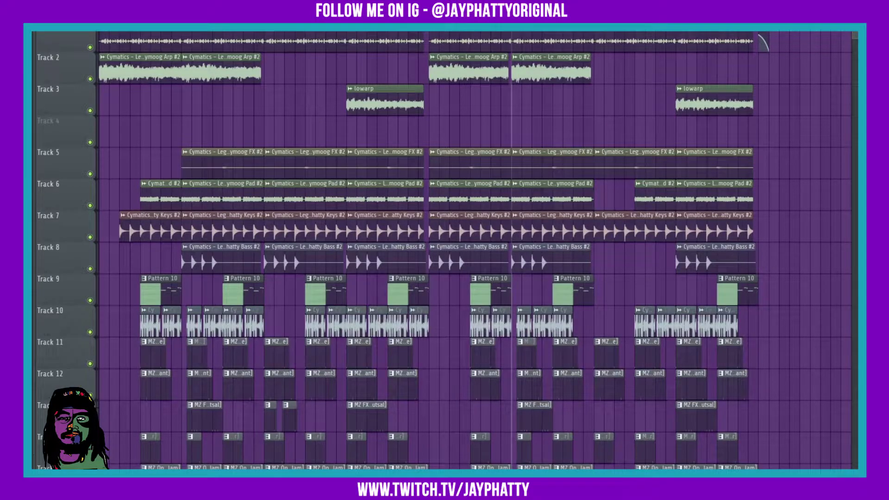
Show the mixer and channel rack and add a Fruity Keyboard Controller channel
key(F9)
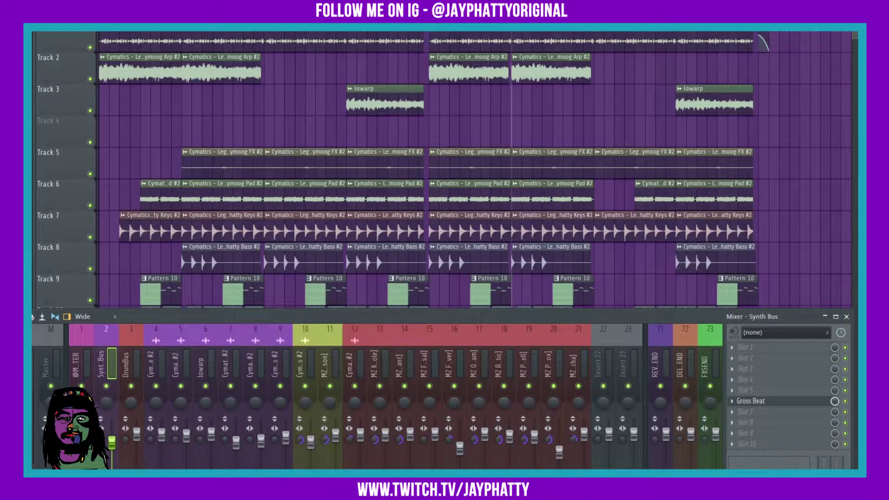
key(F6)
click(462, 161)
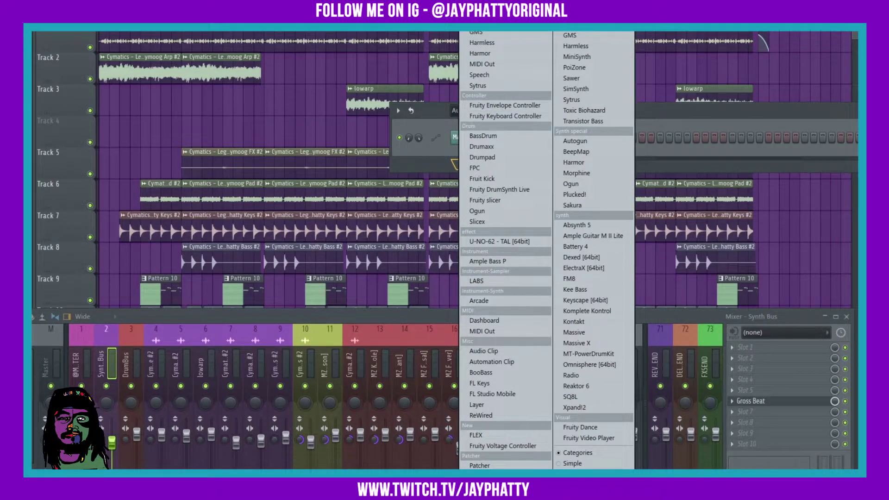
click(491, 117)
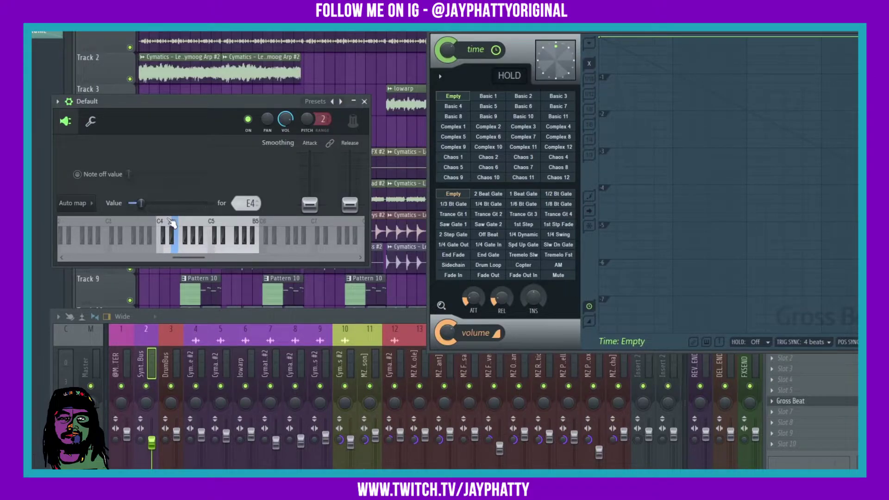
Widen the controller's key range to D3–D#7, auto map its white and black keys, and check several keys' values
drag(159, 224, 118, 222)
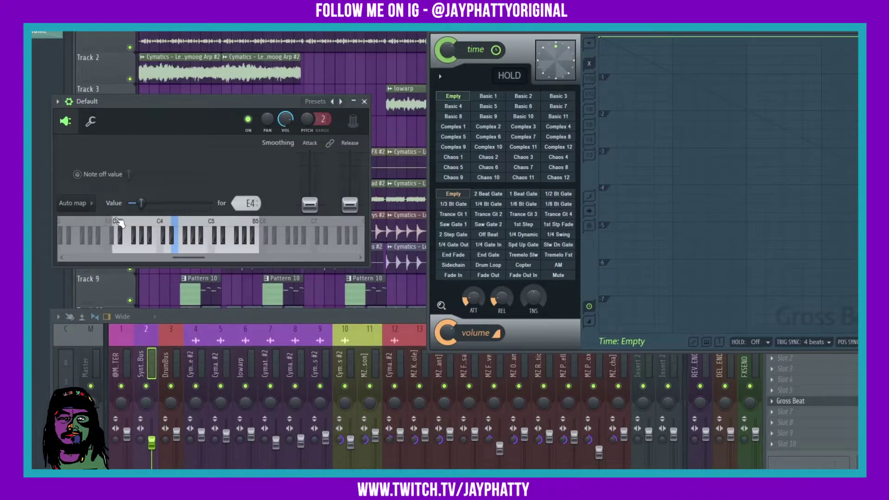
drag(265, 227, 327, 223)
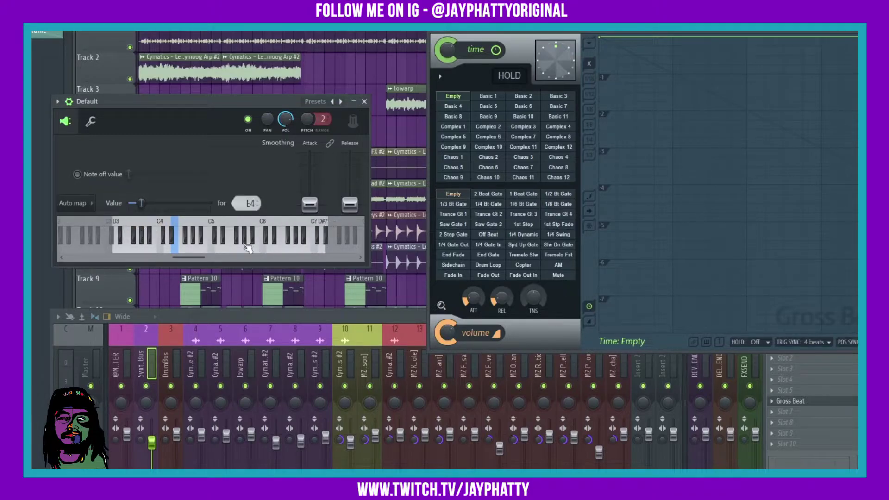
click(73, 203)
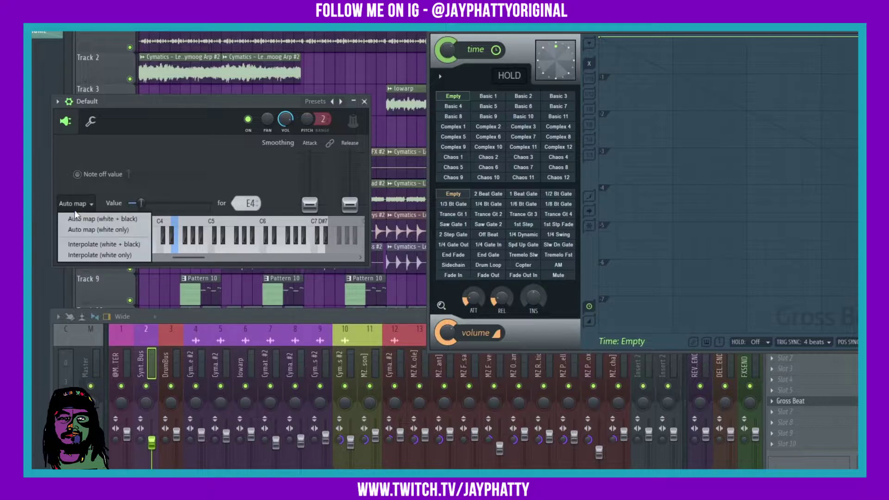
click(82, 219)
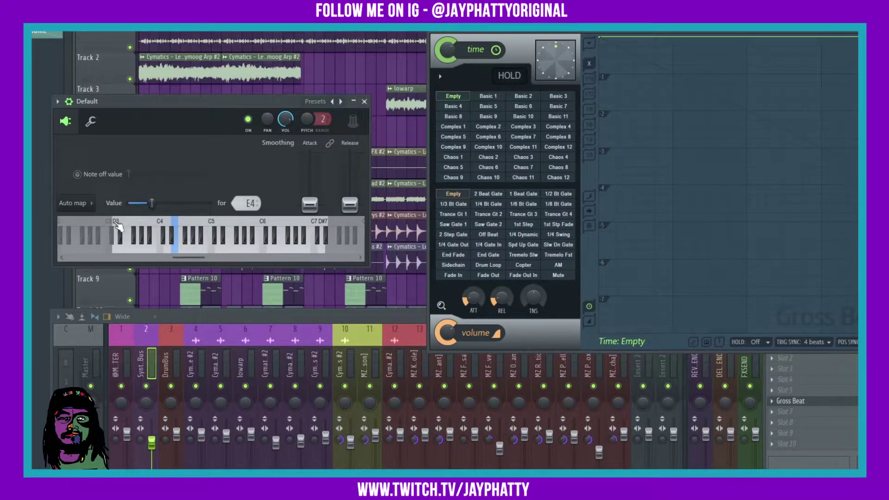
click(119, 247)
drag(118, 244, 167, 247)
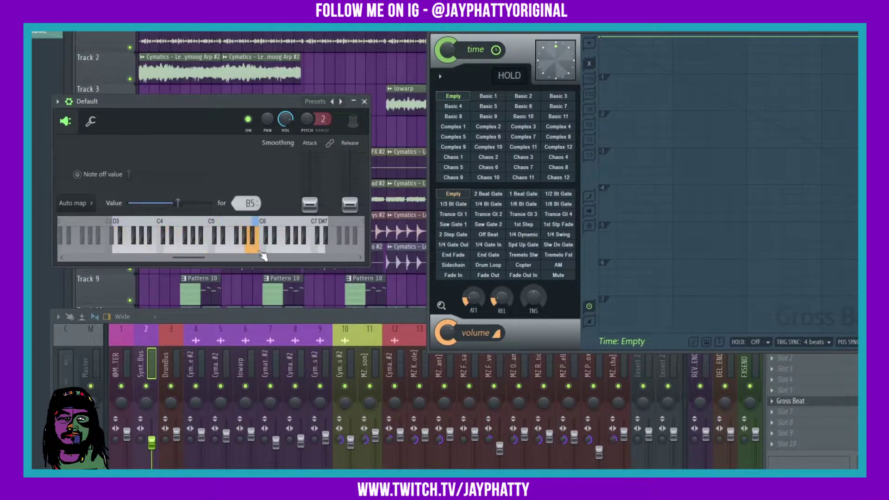
Extend the key range down to F2, auto map white and black keys again, and check low and high key values
mouse_move(112, 223)
mouse_down()
mouse_move(61, 223)
mouse_move(84, 223)
mouse_move(77, 223)
mouse_move(108, 246)
mouse_move(96, 246)
mouse_move(142, 240)
mouse_up()
click(97, 231)
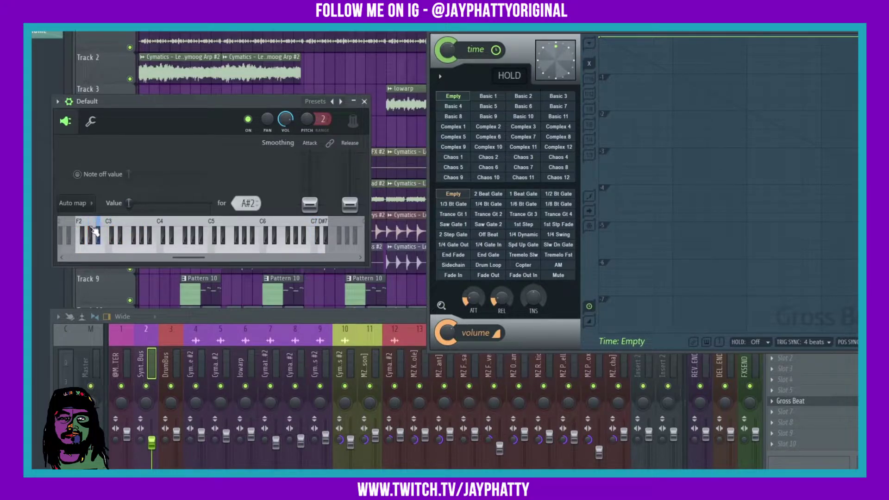
click(75, 204)
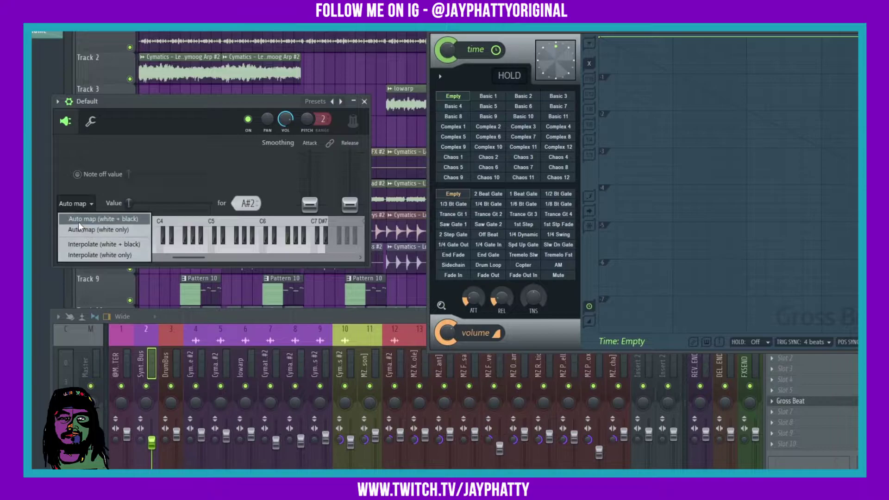
click(82, 220)
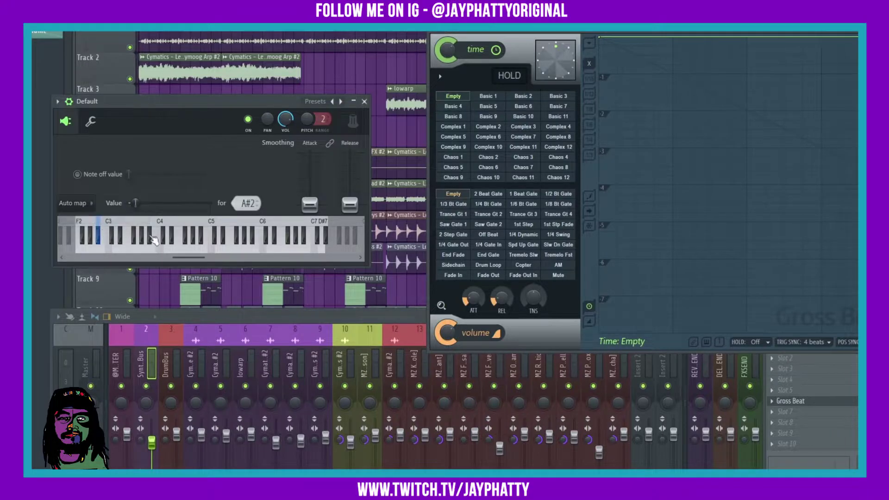
click(111, 247)
click(300, 245)
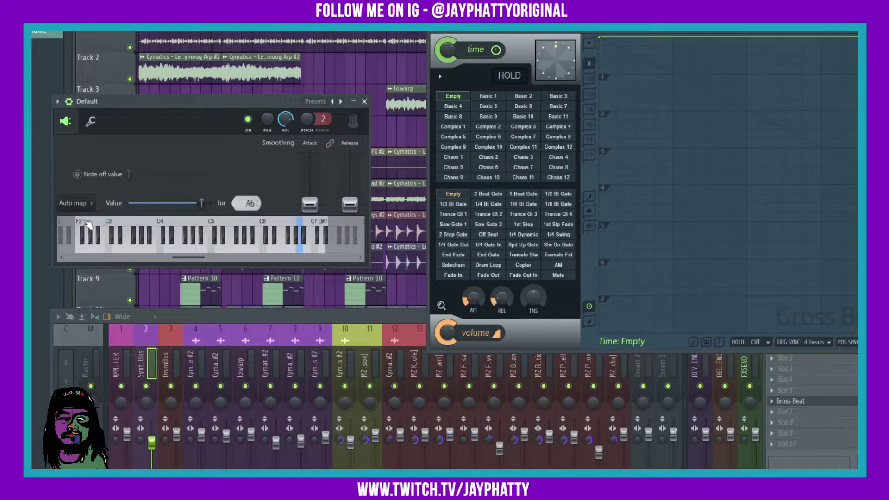
Narrow the key range to C4–B5, auto map the white and black keys across it, and check the keys' values
drag(103, 230, 163, 231)
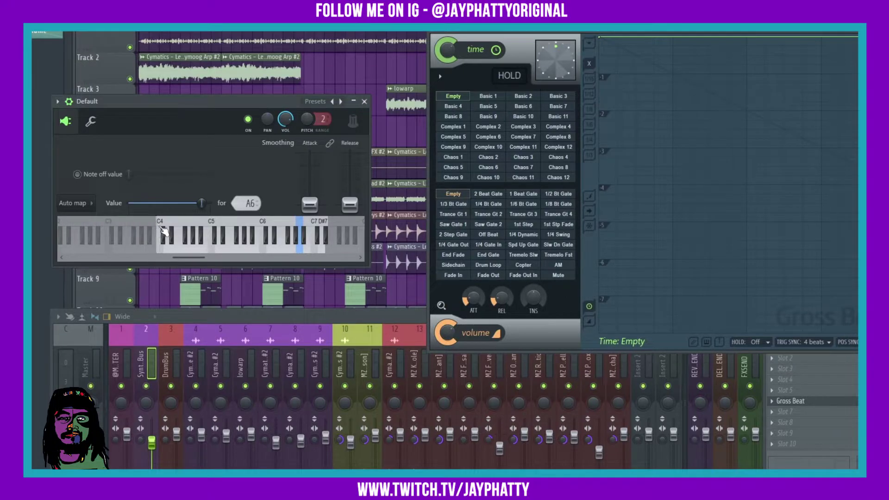
drag(320, 232, 260, 243)
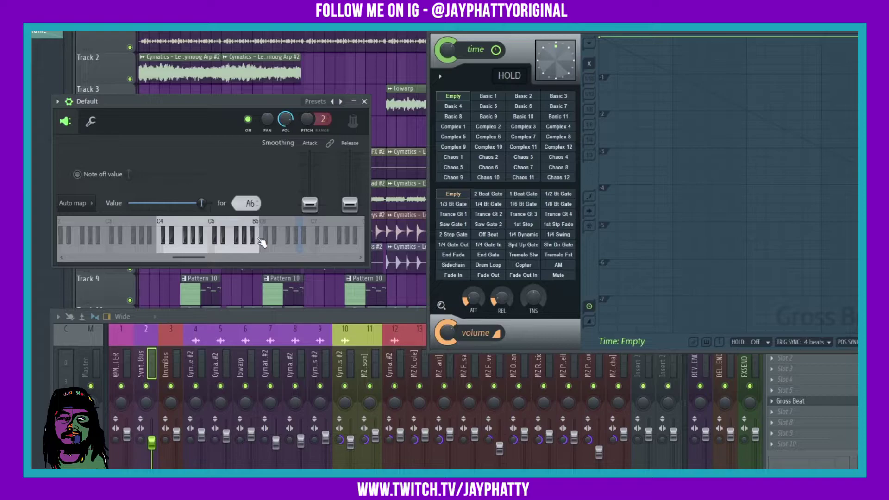
click(72, 203)
click(95, 218)
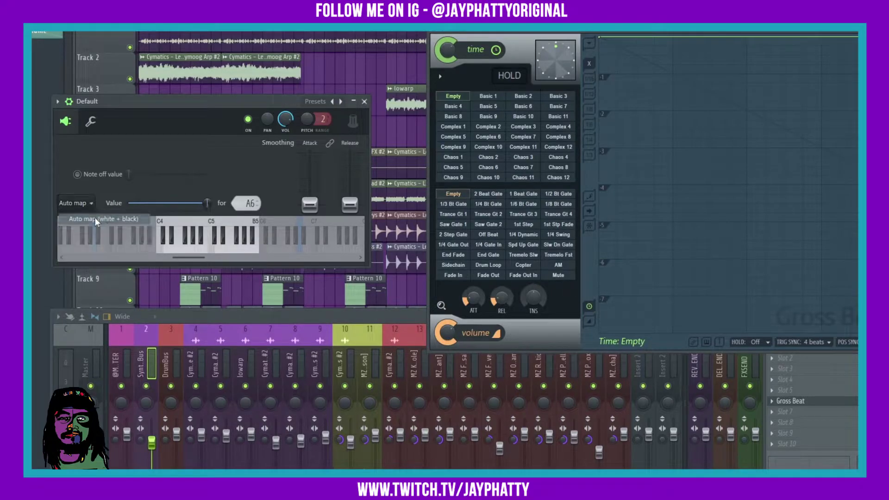
click(252, 247)
drag(254, 247, 165, 245)
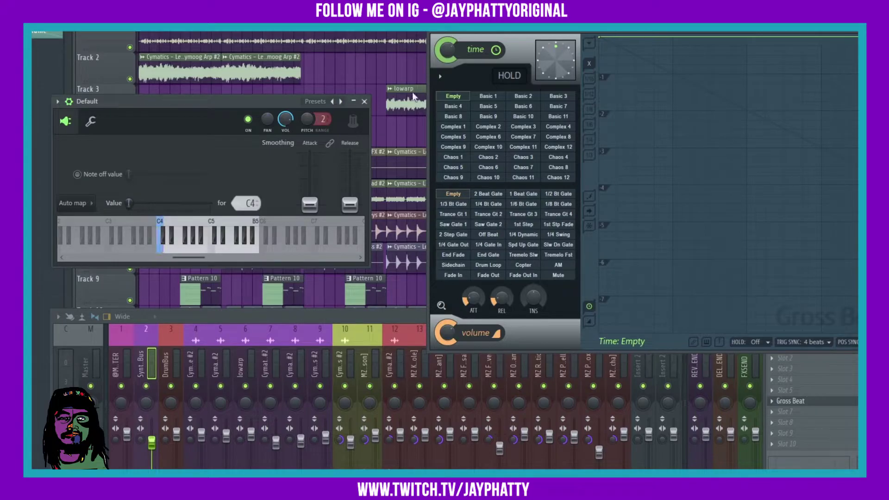
Link Gross Beat's time slot selector to the internal controller Fruity Keyboard Controller - Note
click(599, 30)
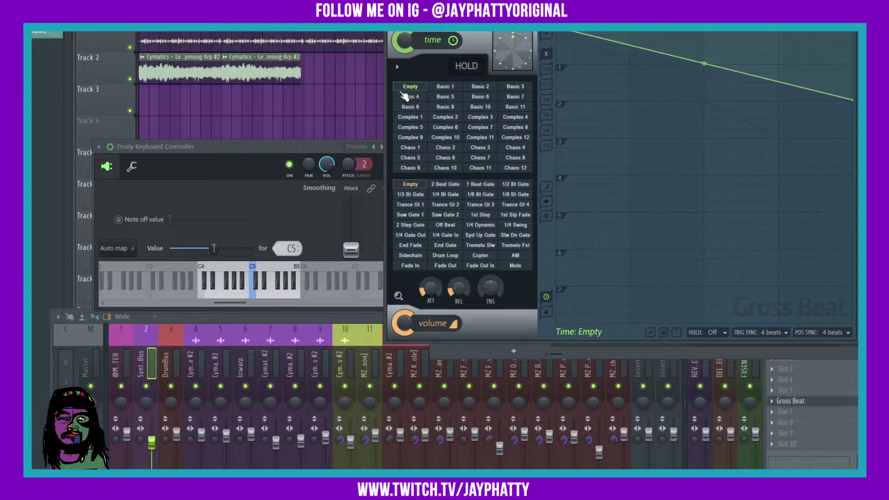
right_click(425, 88)
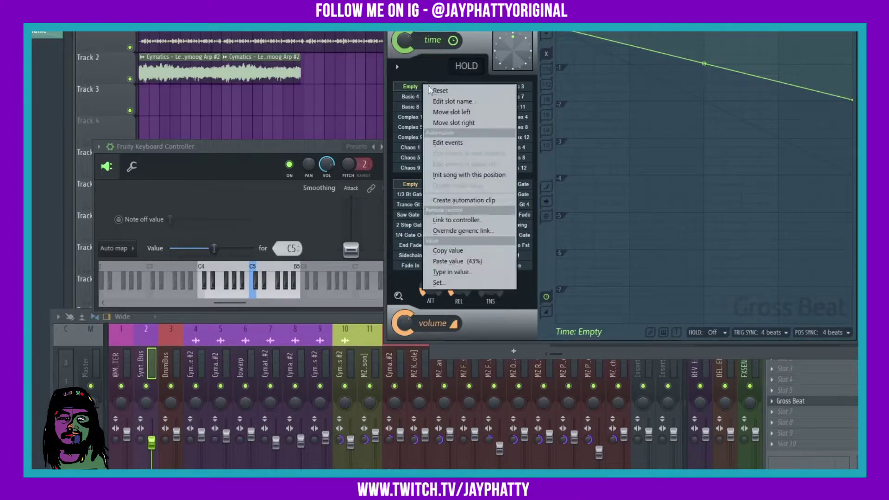
click(450, 216)
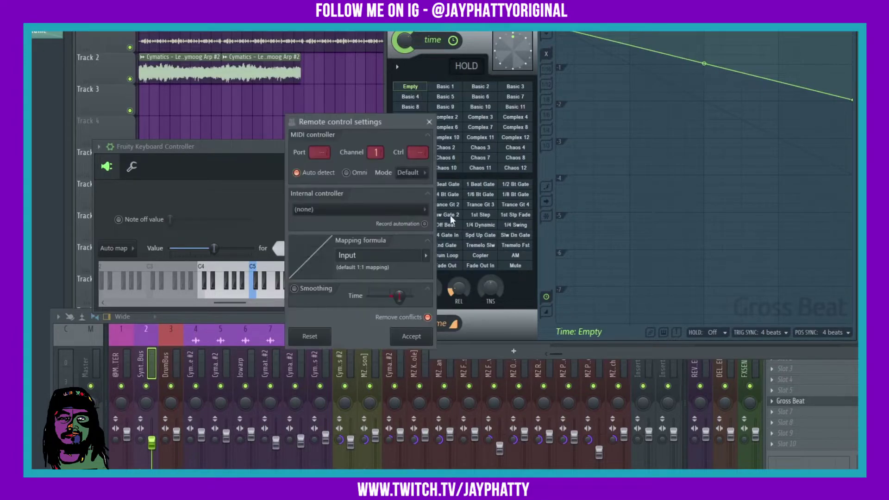
click(317, 208)
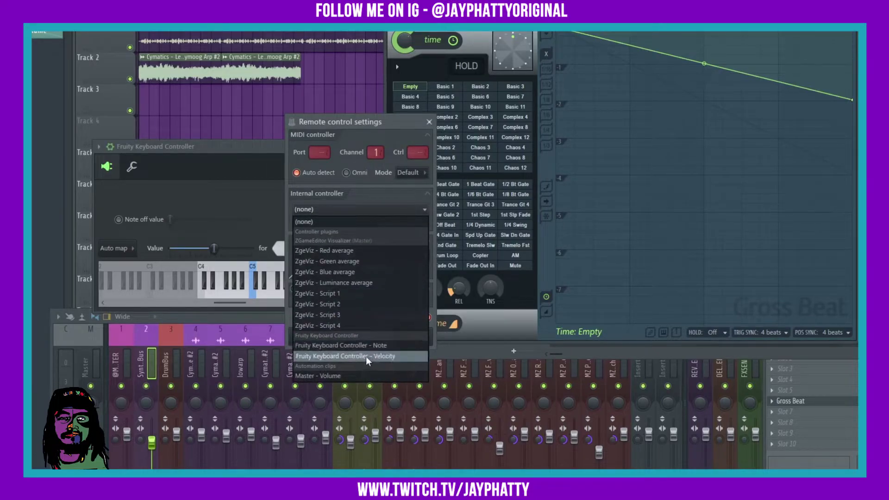
click(337, 347)
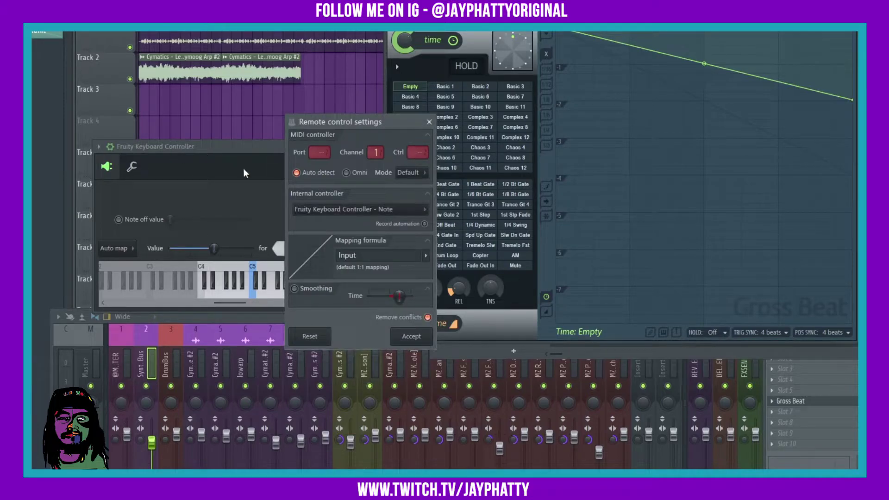
click(419, 339)
Uncover the full Fruity Keyboard Controller window and play keys from C4 upward to check their mapped values
drag(217, 146, 187, 127)
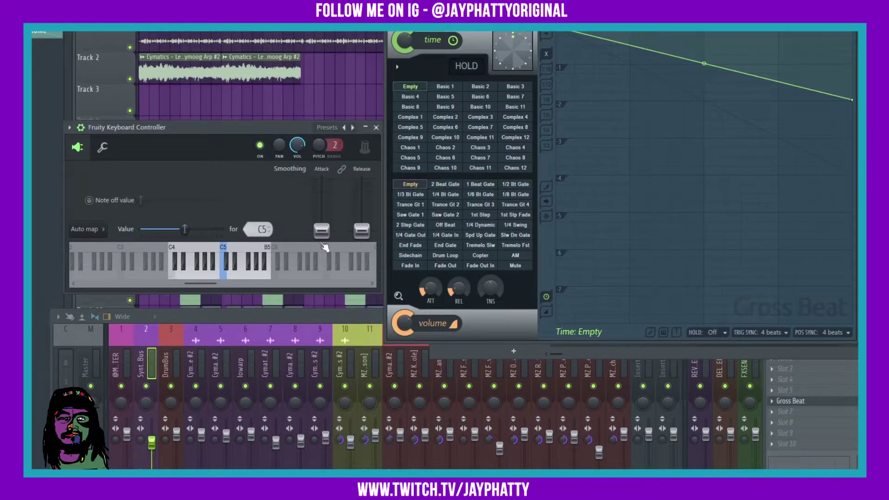
mouse_move(172, 276)
mouse_down()
mouse_move(294, 275)
mouse_move(183, 265)
mouse_up()
click(176, 262)
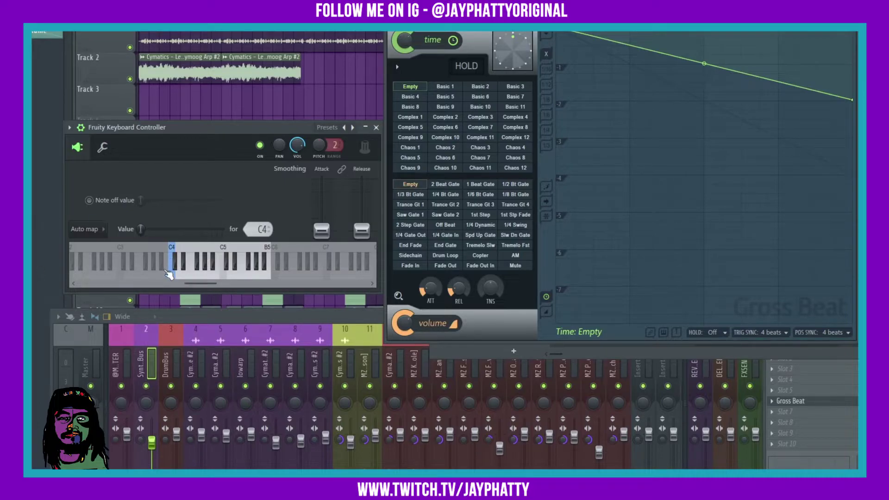
click(189, 272)
Adjust the values assigned to keys C4, D4 and E4 to choose which Gross Beat time slot each triggers
click(172, 275)
drag(141, 228, 167, 229)
click(186, 276)
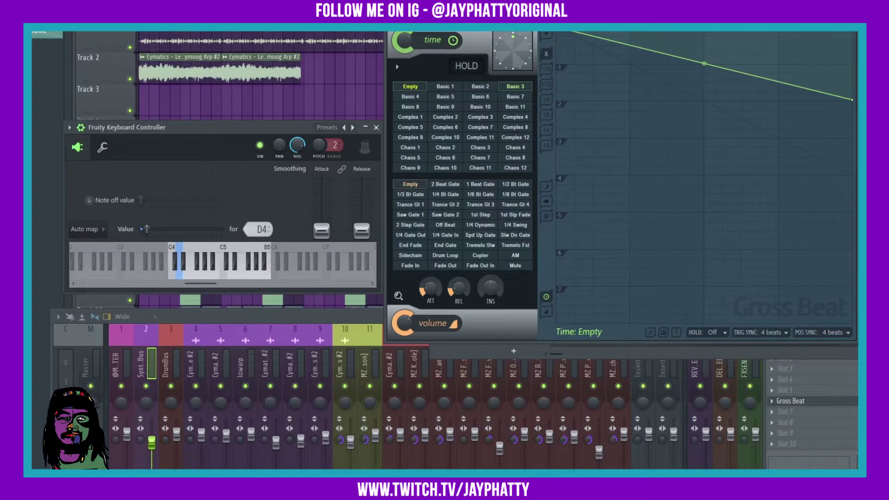
drag(146, 229, 158, 229)
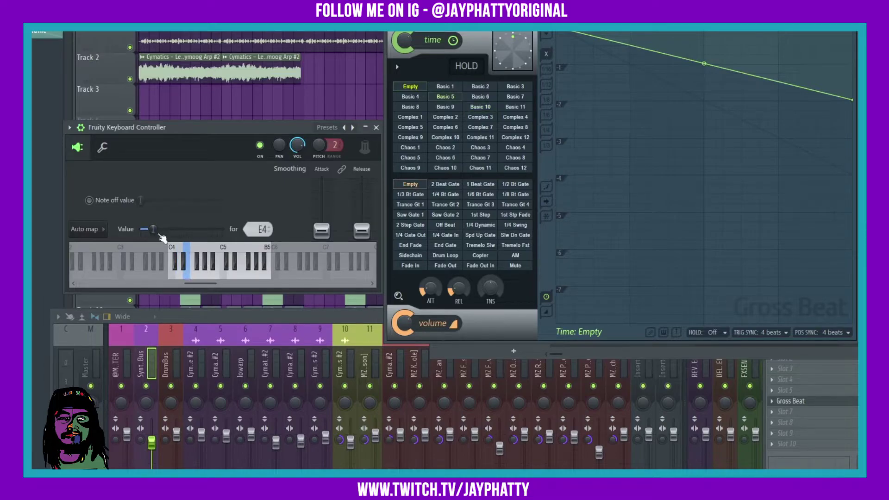
drag(153, 229, 157, 229)
Arm recording for notes and automation and start song playback to capture the controller's key presses
key(space)
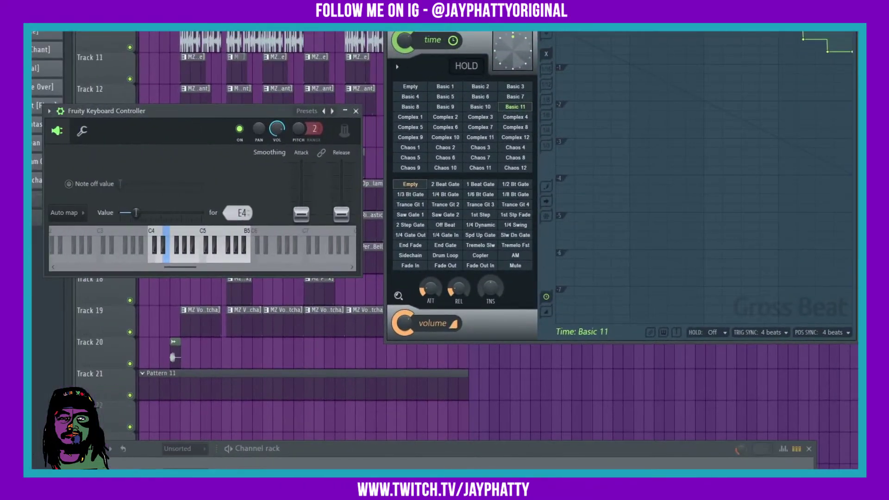
key(r)
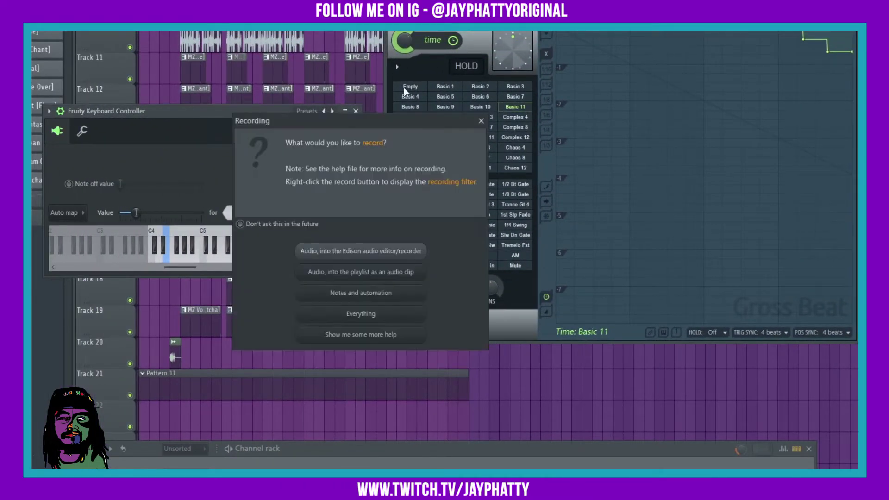
click(367, 298)
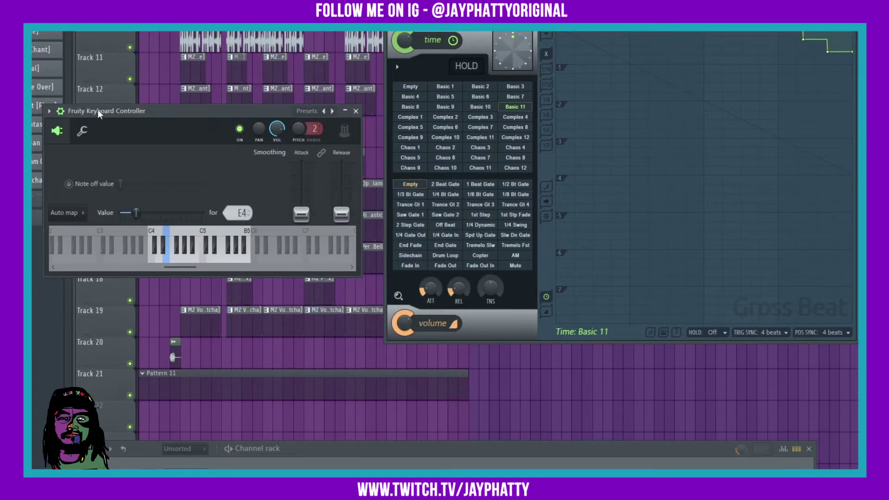
key(space)
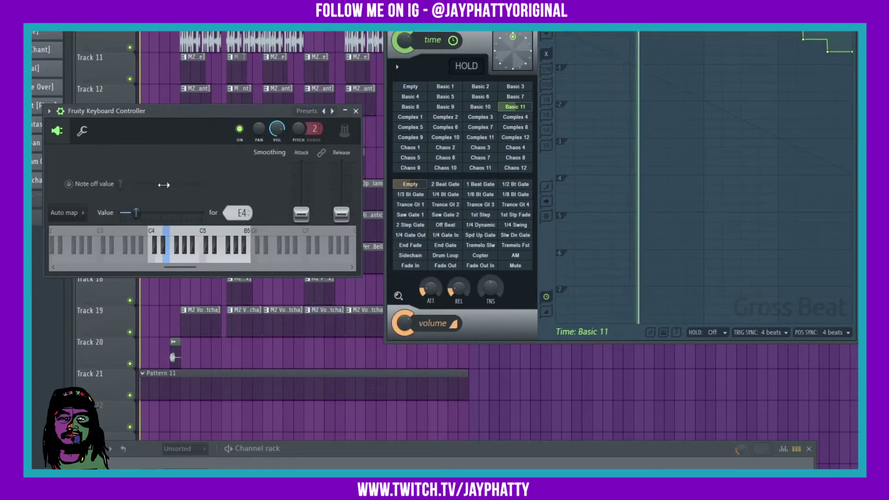